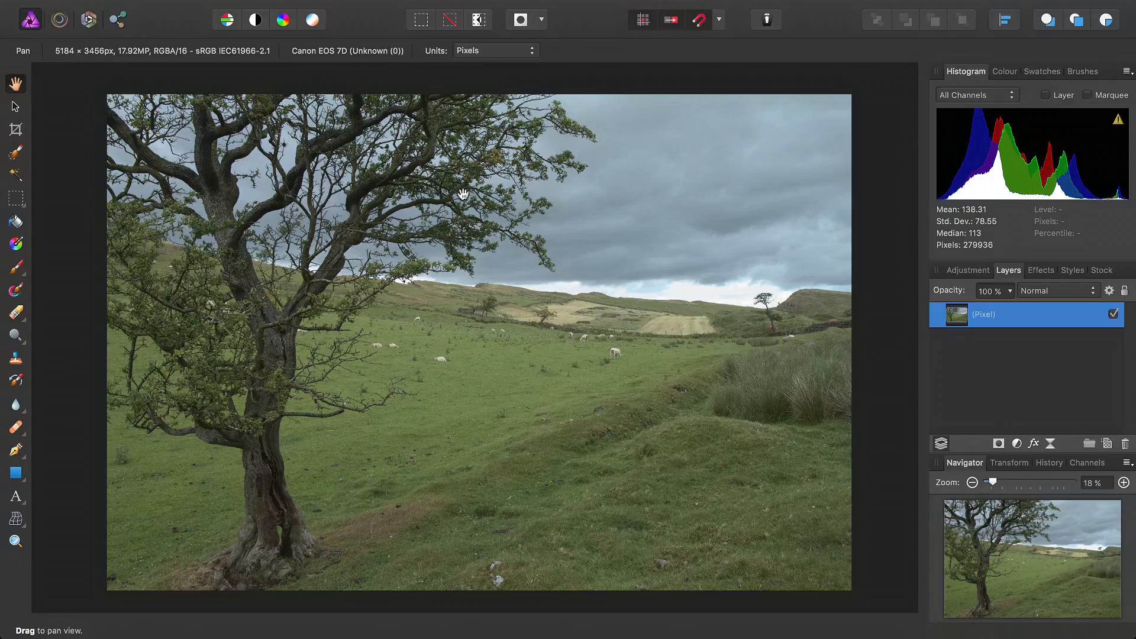
Examine the tree's branches and foliage against the sky and hills up close, then return to the whole image.
{"action": "scroll", "coordinate": [431, 247], "scroll_direction": "up", "scroll_amount": 2}
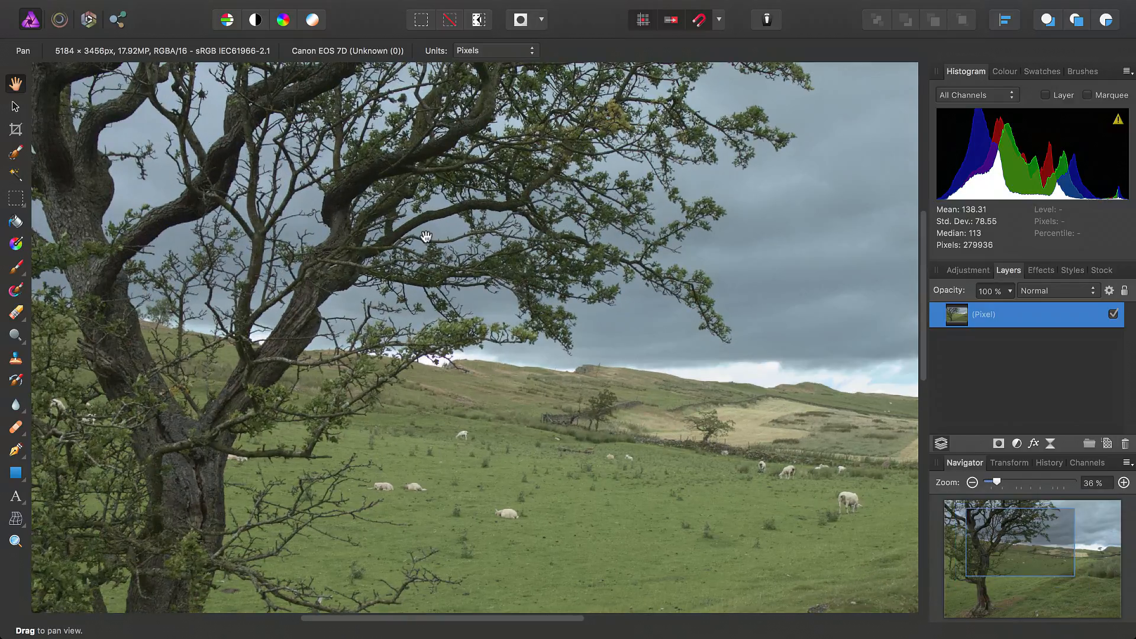
{"action": "left_click_drag", "start_coordinate": [848, 377], "coordinate": [599, 538]}
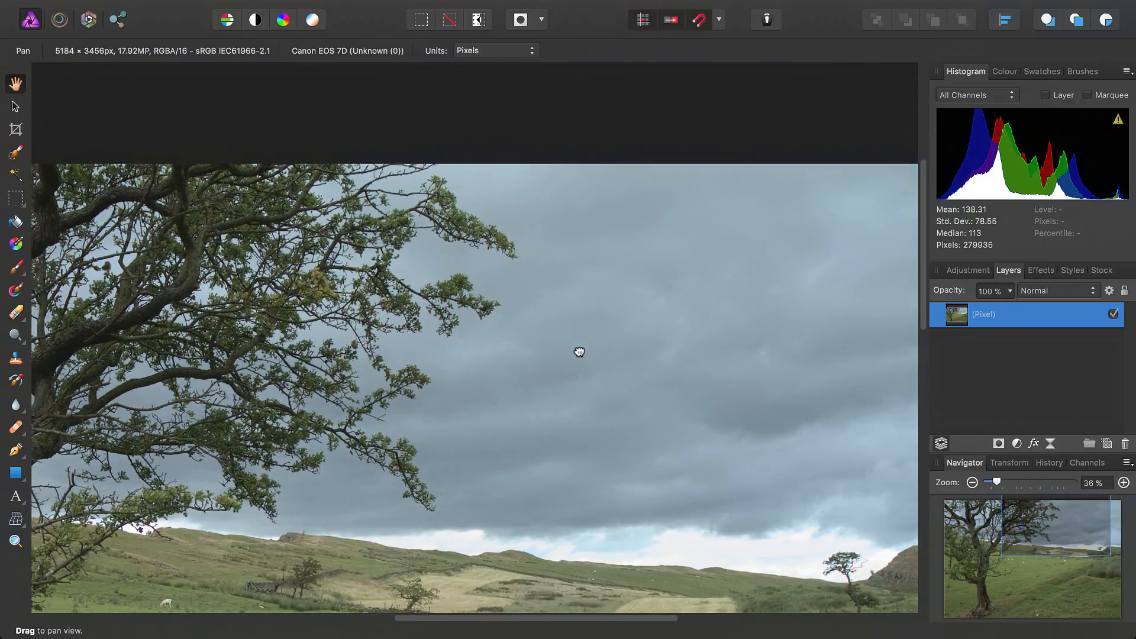
{"action": "left_click_drag", "start_coordinate": [594, 342], "coordinate": [645, 158]}
{"action": "left_click_drag", "start_coordinate": [530, 457], "coordinate": [598, 520]}
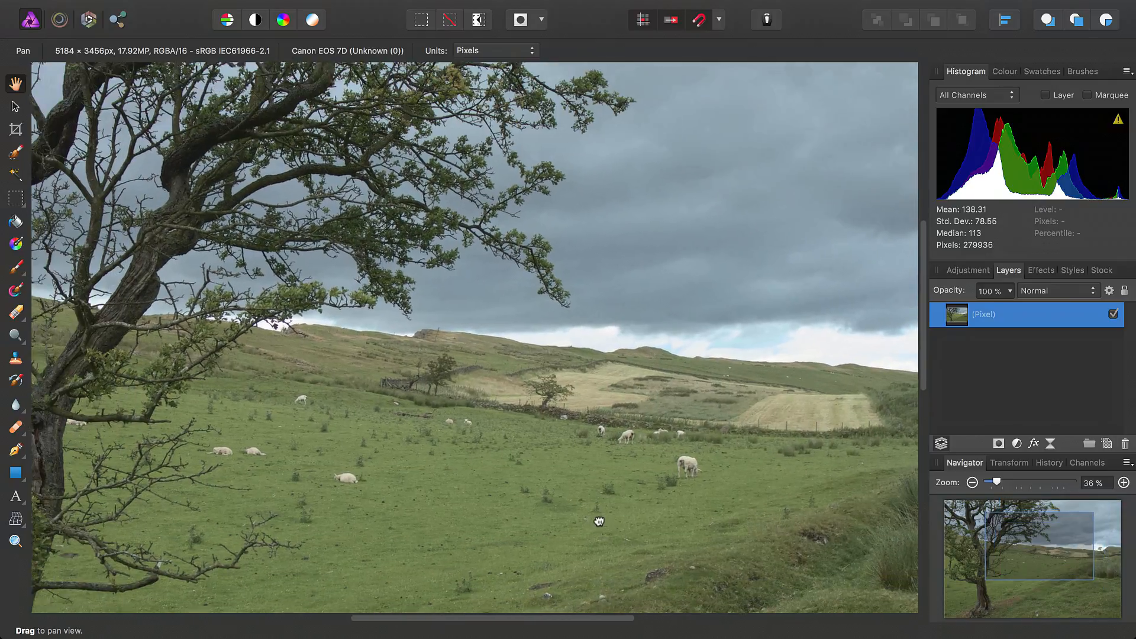
{"action": "left_click_drag", "start_coordinate": [452, 237], "coordinate": [632, 438]}
{"action": "left_click_drag", "start_coordinate": [542, 387], "coordinate": [608, 340]}
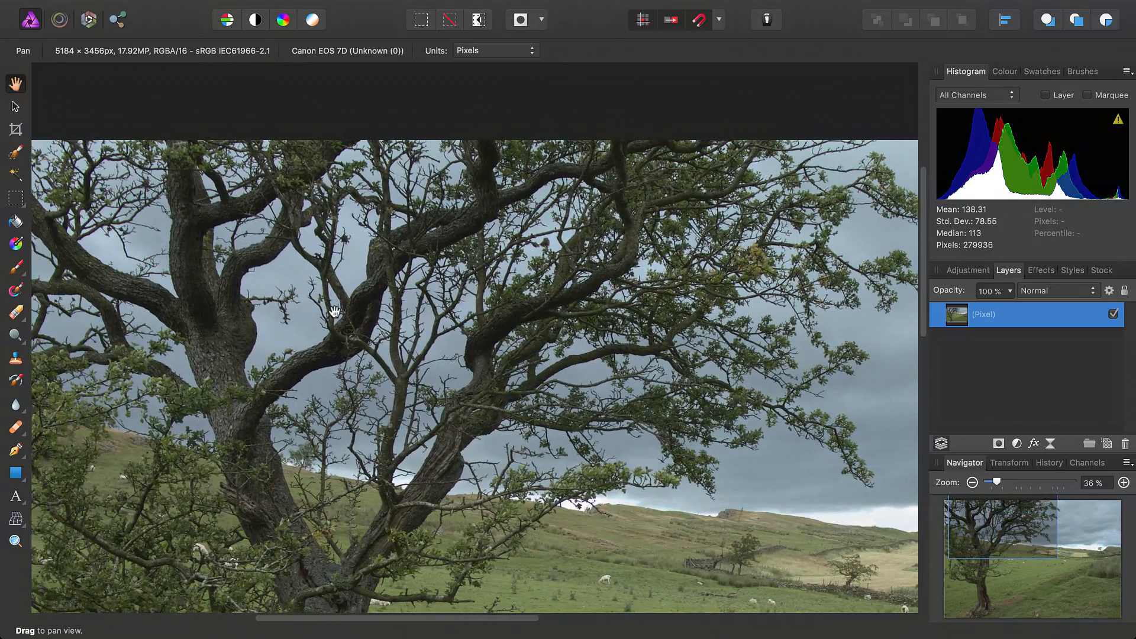
{"action": "left_click_drag", "start_coordinate": [569, 390], "coordinate": [461, 374]}
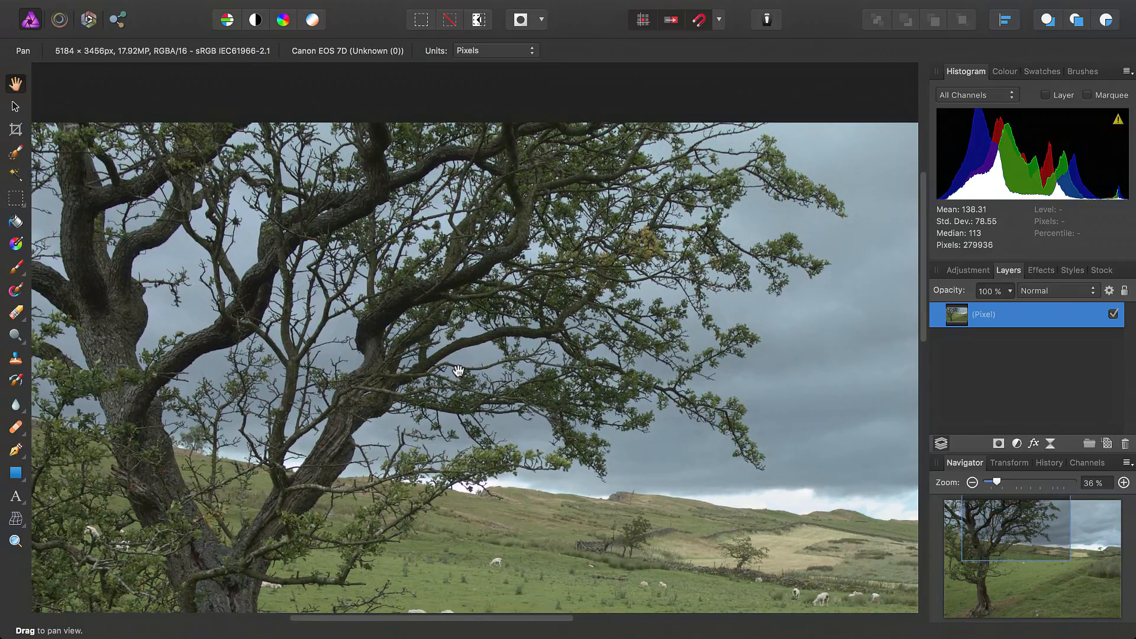
{"action": "left_click_drag", "start_coordinate": [256, 320], "coordinate": [386, 341]}
{"action": "left_click_drag", "start_coordinate": [138, 275], "coordinate": [375, 279]}
{"action": "scroll", "coordinate": [394, 284], "scroll_direction": "up", "scroll_amount": 5}
{"action": "left_click_drag", "start_coordinate": [533, 324], "coordinate": [613, 421]}
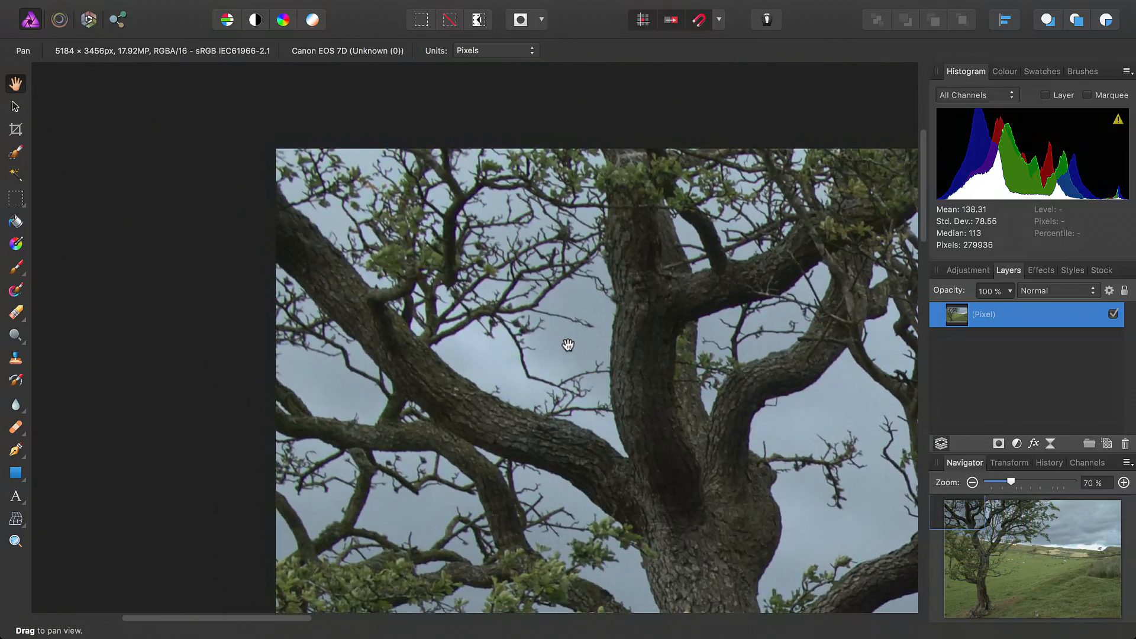
{"action": "left_click_drag", "start_coordinate": [586, 369], "coordinate": [296, 169]}
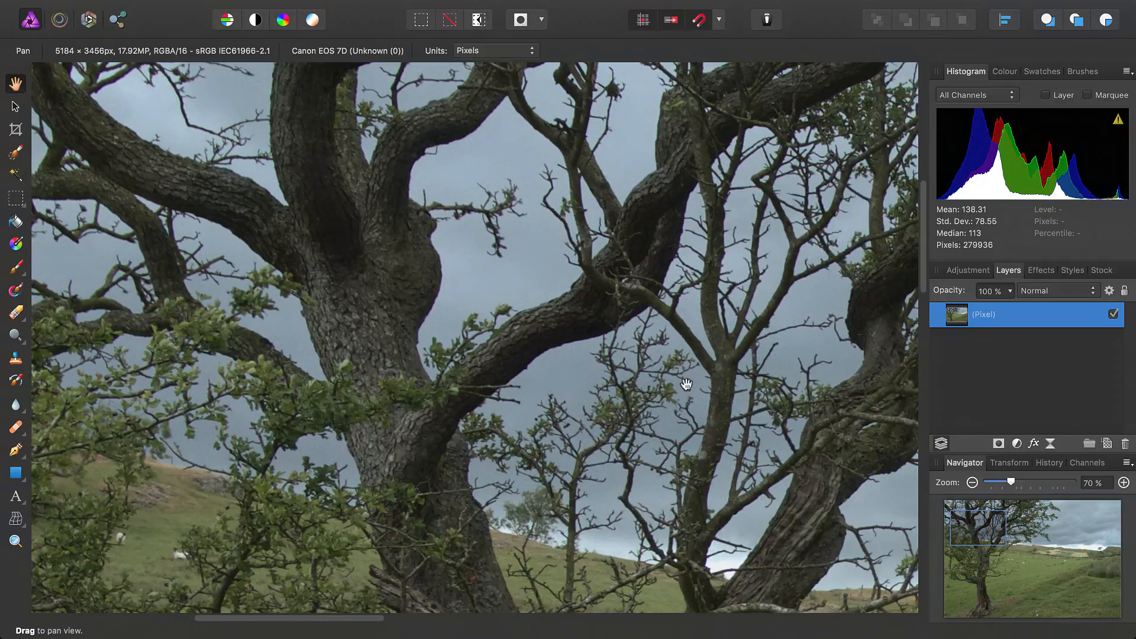
{"action": "left_click_drag", "start_coordinate": [687, 385], "coordinate": [385, 253]}
{"action": "left_click_drag", "start_coordinate": [766, 330], "coordinate": [561, 427]}
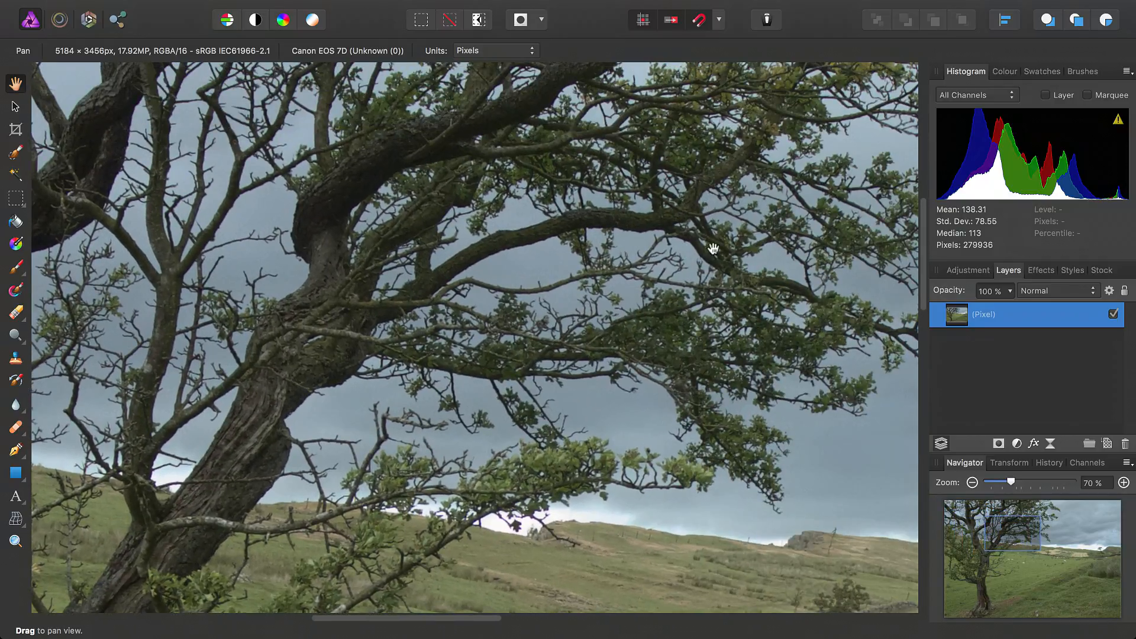
{"action": "left_click_drag", "start_coordinate": [865, 261], "coordinate": [602, 292]}
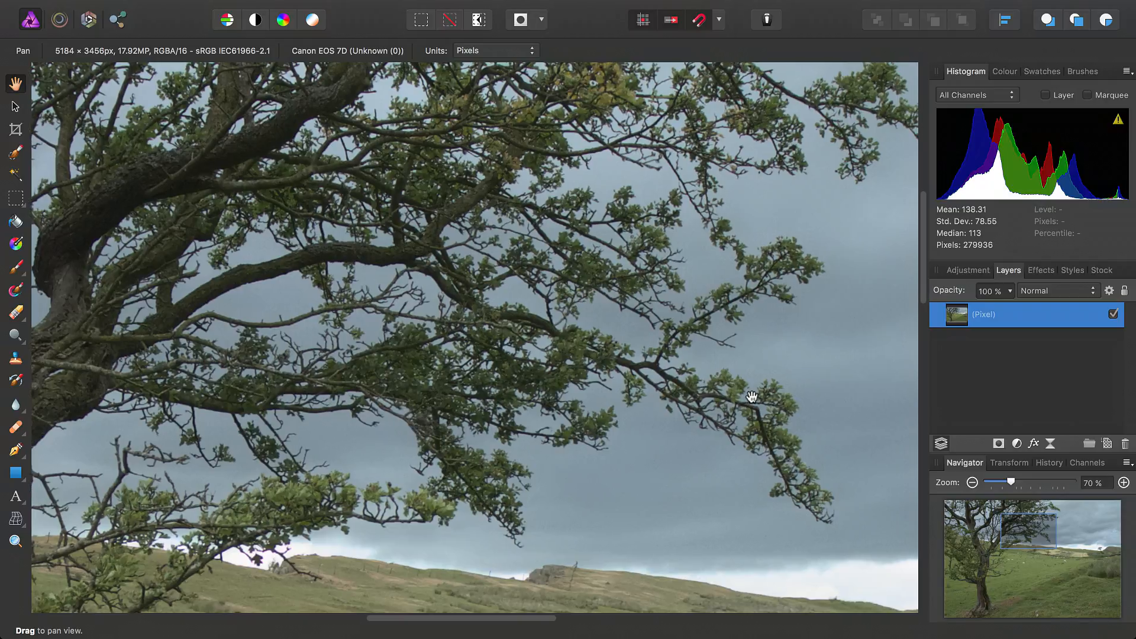
{"action": "key", "text": "super+0"}
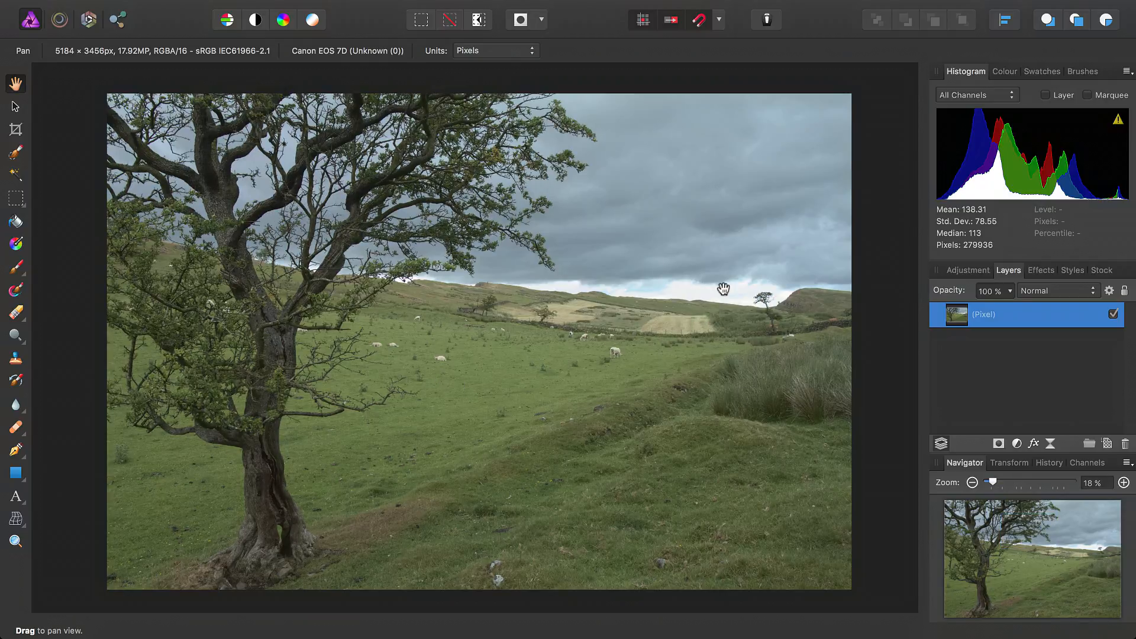
View the composite red, green and blue channels one at a time to compare the tree's contrast against the sky.
{"action": "left_click", "coordinate": [1088, 462]}
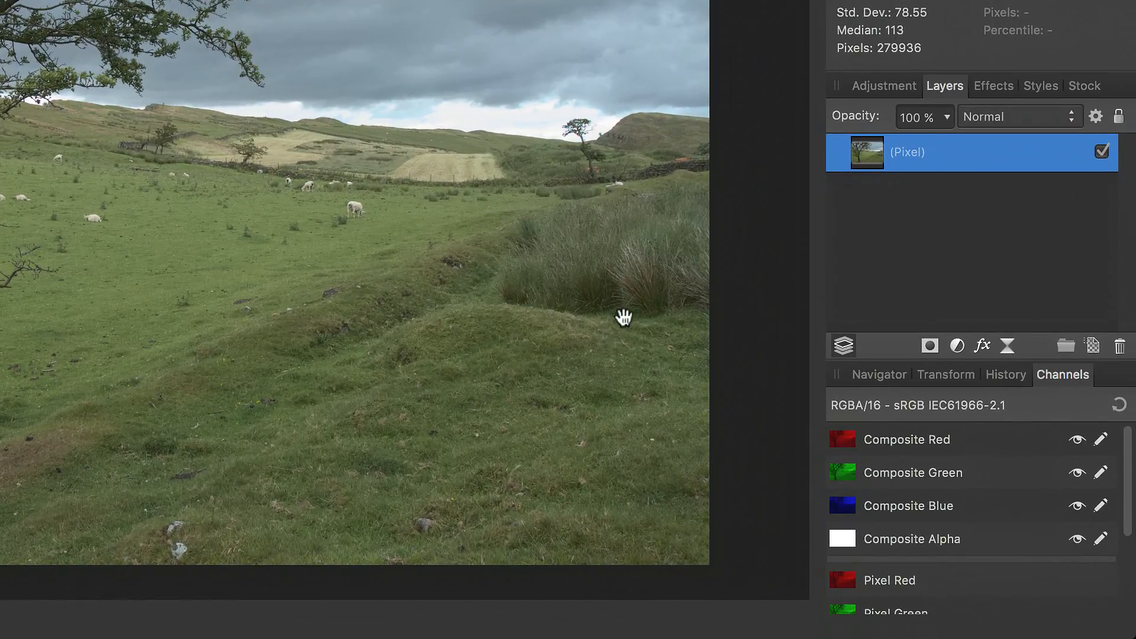
{"action": "left_click", "coordinate": [918, 441], "text": "alt"}
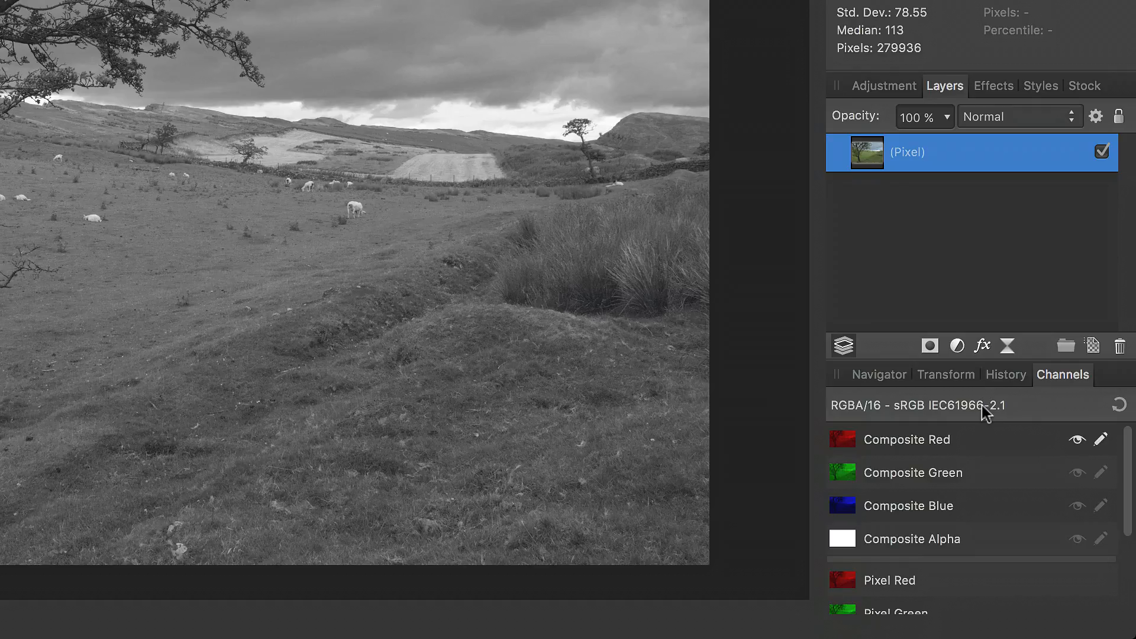
{"action": "left_click", "coordinate": [945, 478], "text": "alt"}
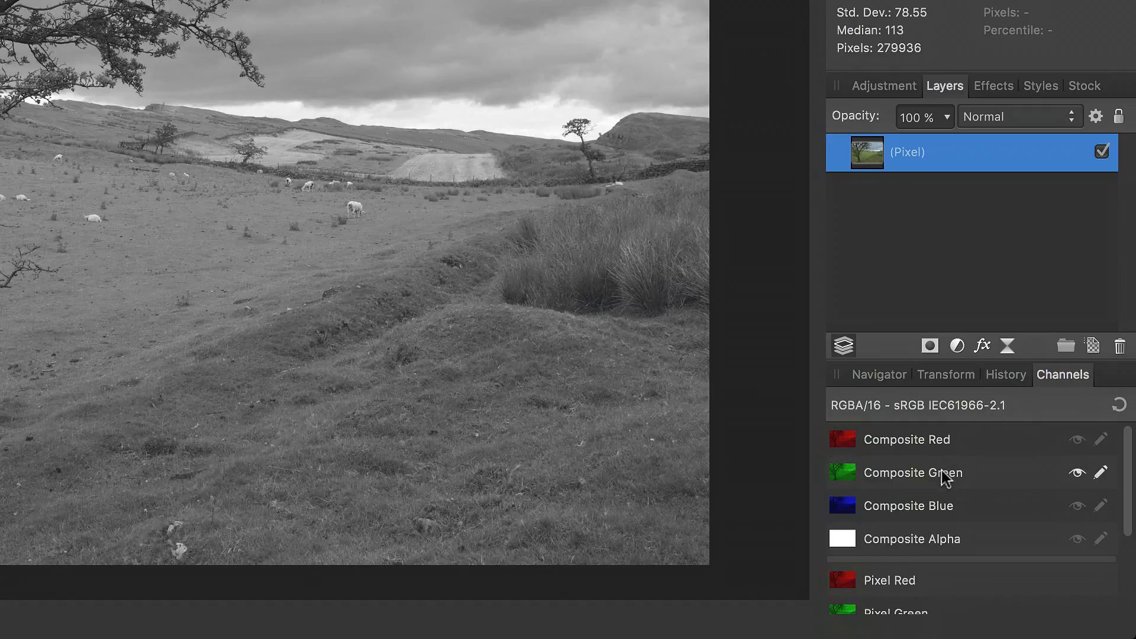
{"action": "left_click", "coordinate": [944, 506], "text": "alt"}
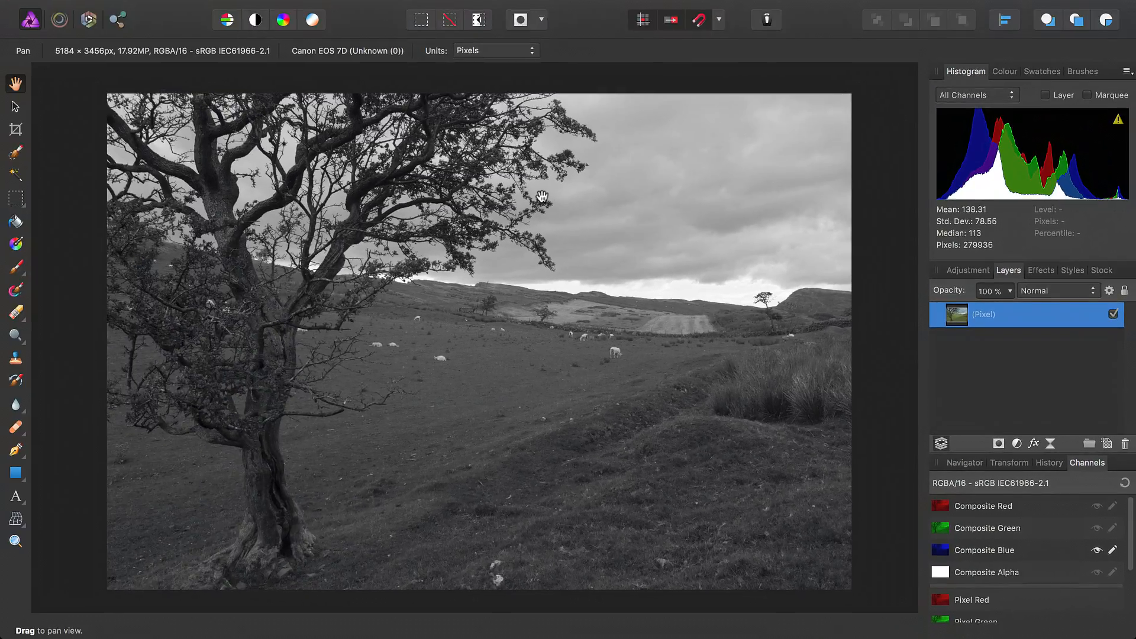
{"action": "scroll", "coordinate": [339, 173], "scroll_direction": "up", "scroll_amount": 5}
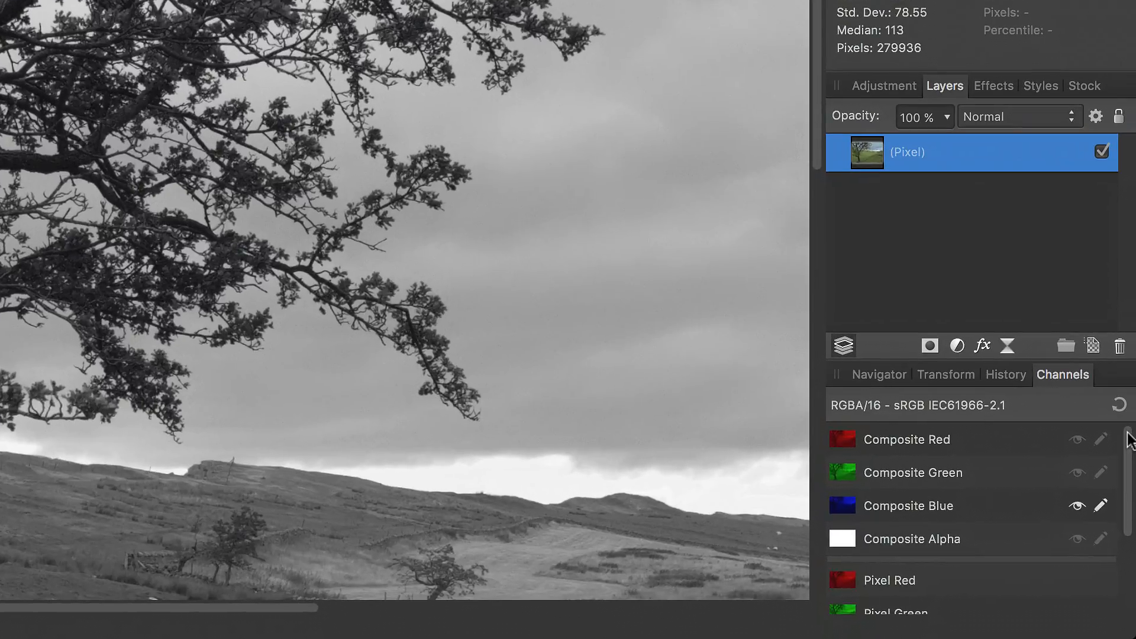
Create a greyscale layer from the photo layer's Pixel Blue channel and reset the channel visibility.
{"action": "left_click_drag", "start_coordinate": [1129, 506], "coordinate": [1130, 539]}
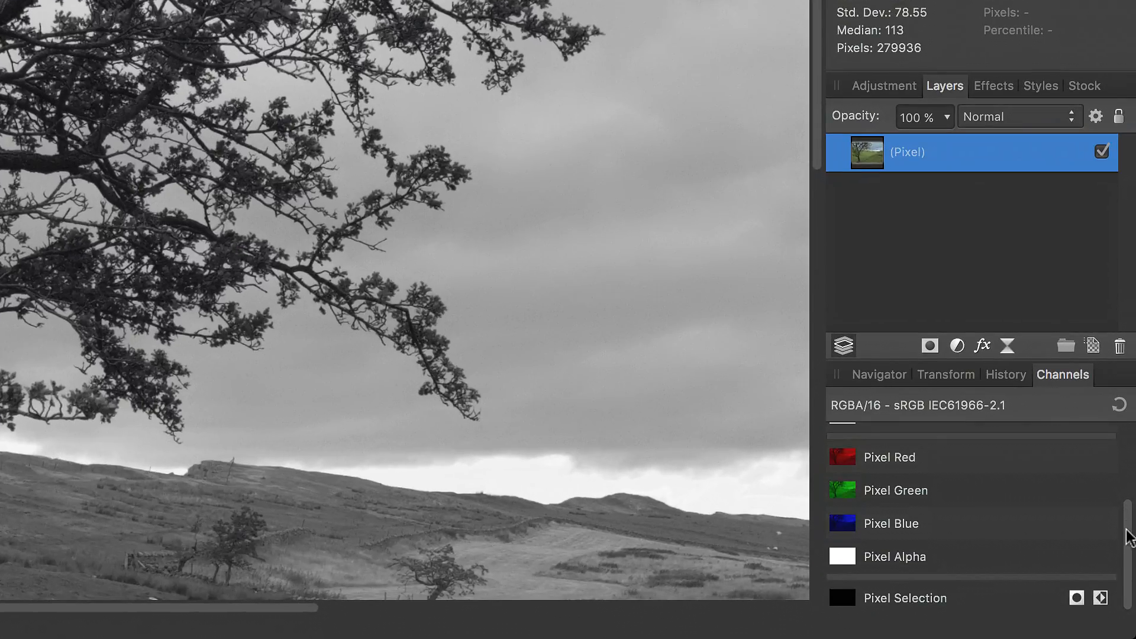
{"action": "right_click", "coordinate": [836, 523]}
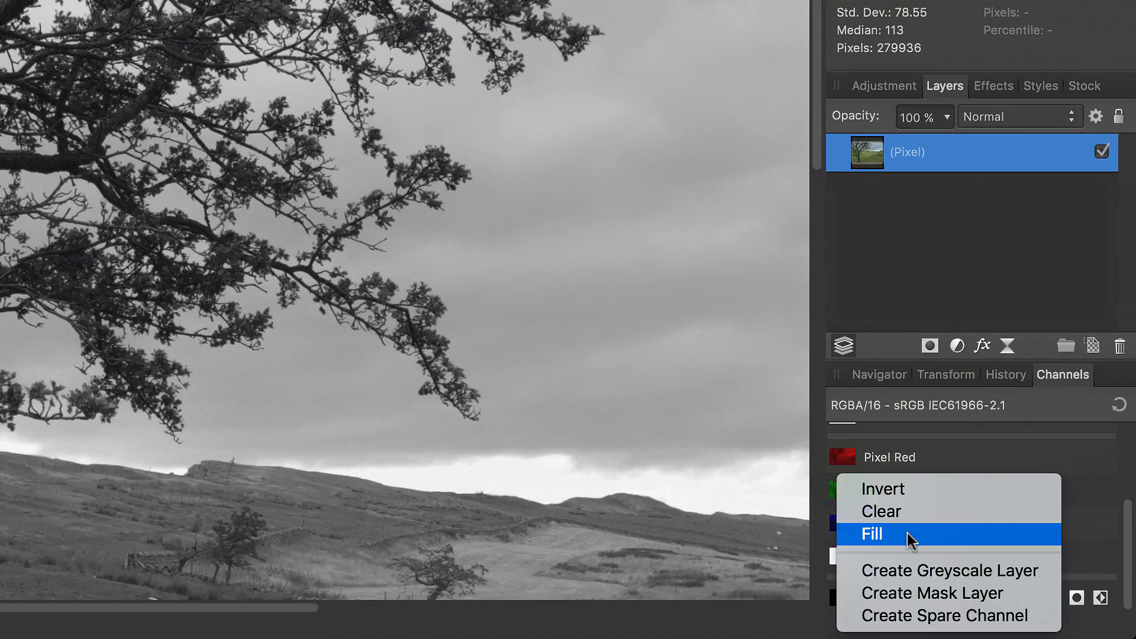
{"action": "left_click", "coordinate": [935, 570]}
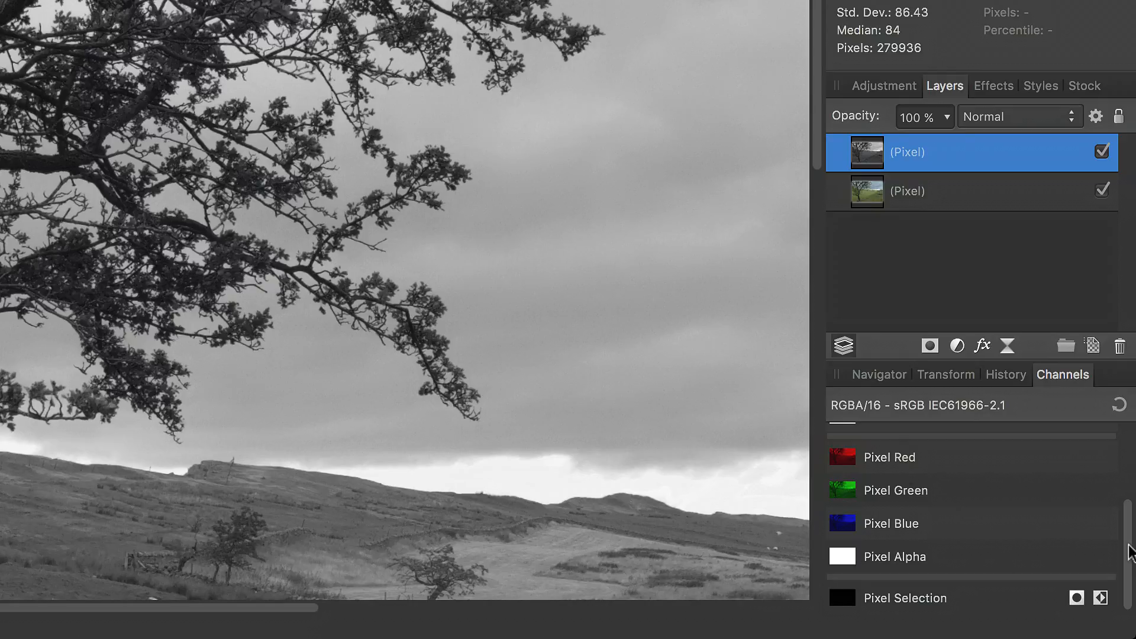
{"action": "left_click_drag", "start_coordinate": [1130, 553], "coordinate": [1133, 445]}
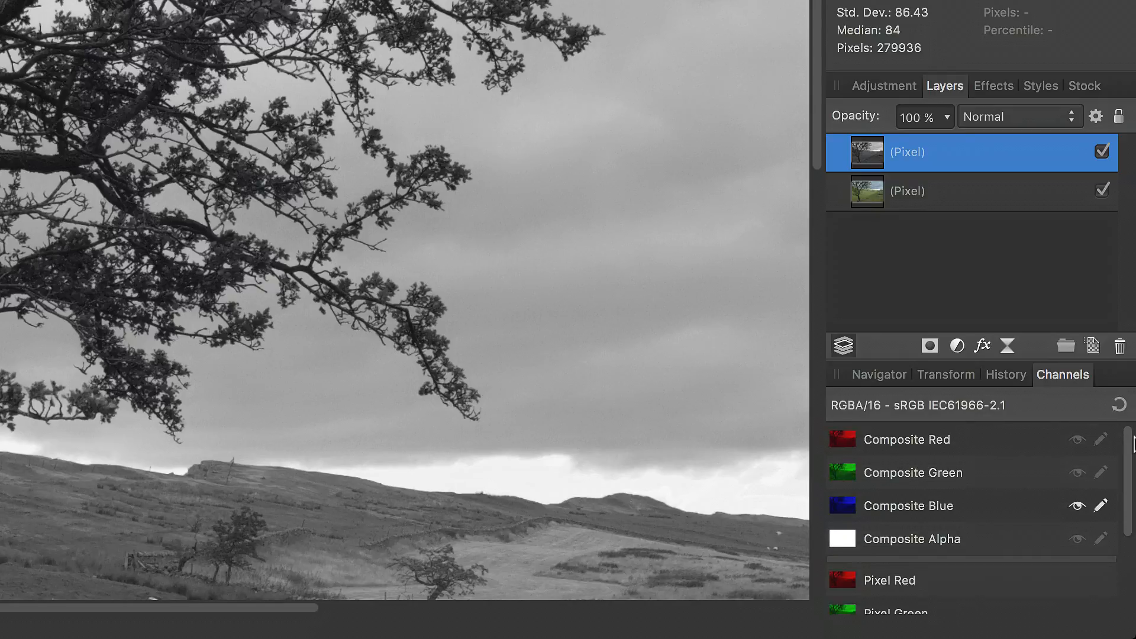
{"action": "left_click", "coordinate": [1119, 407]}
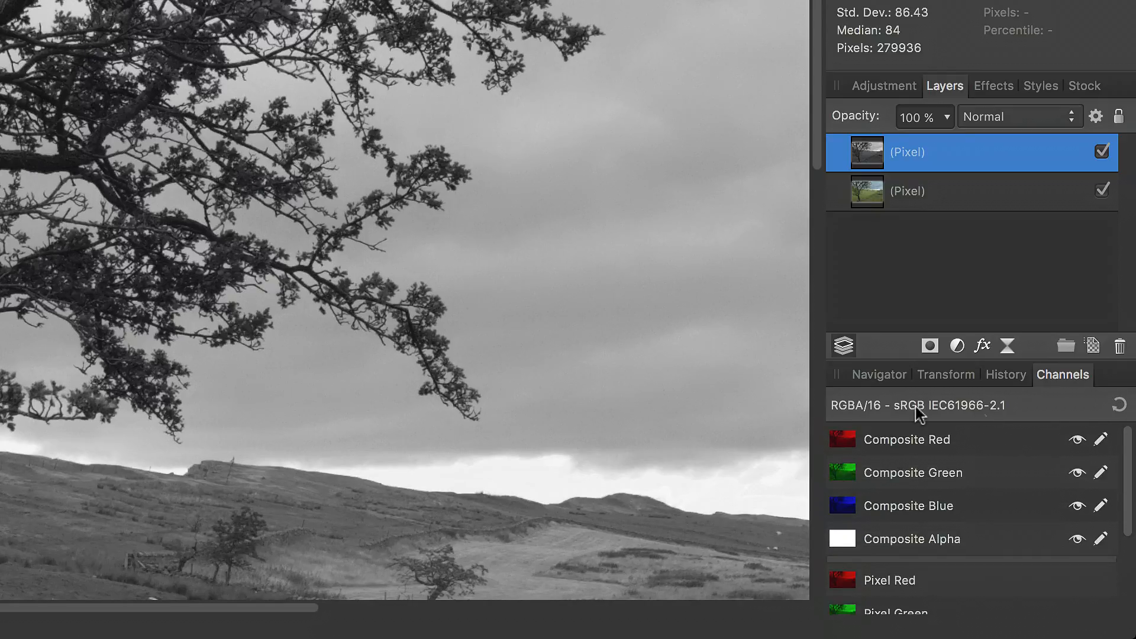
Add a Brightness / Contrast adjustment and nest it onto the greyscale pixel layer so it affects only that layer.
{"action": "left_click_drag", "start_coordinate": [93, 169], "coordinate": [414, 147]}
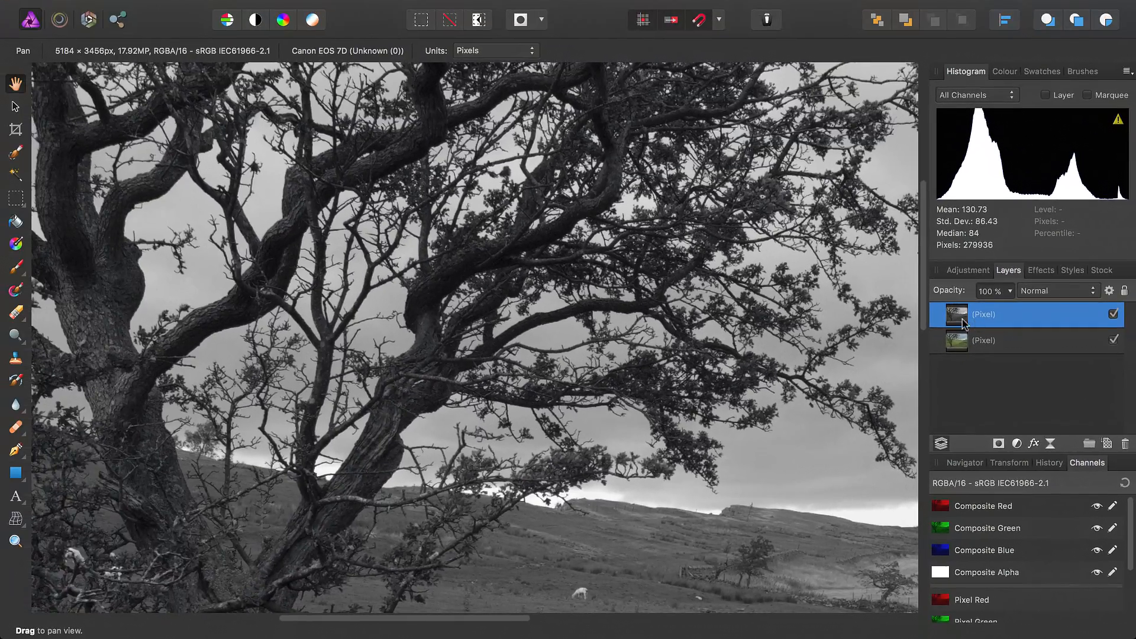
{"action": "left_click_drag", "start_coordinate": [482, 137], "coordinate": [346, 143]}
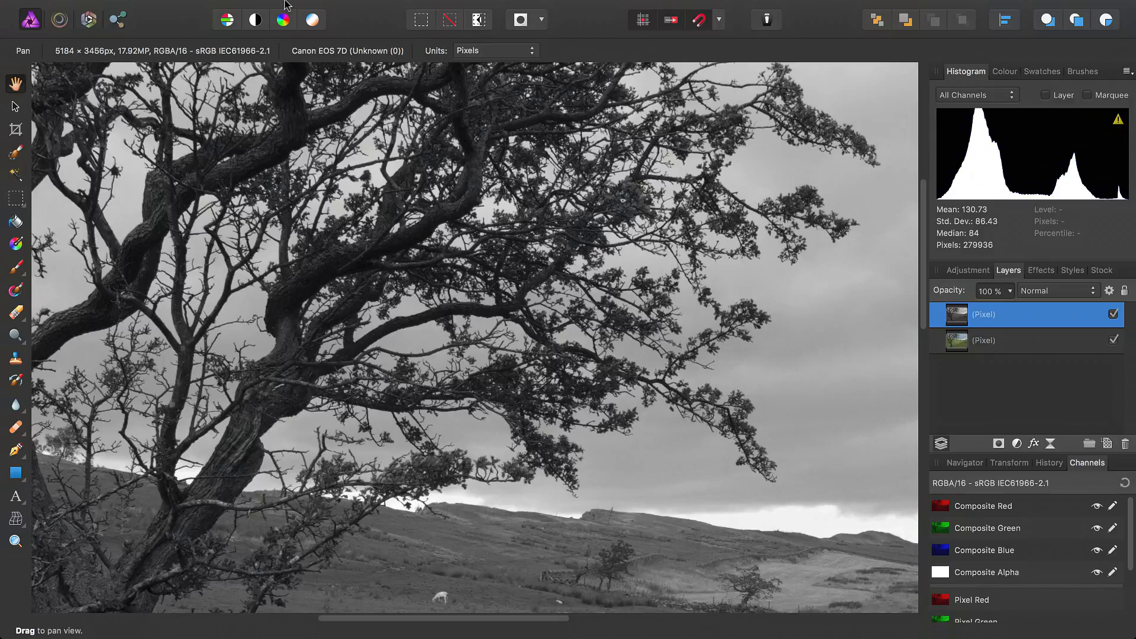
{"action": "left_click", "coordinate": [315, 8]}
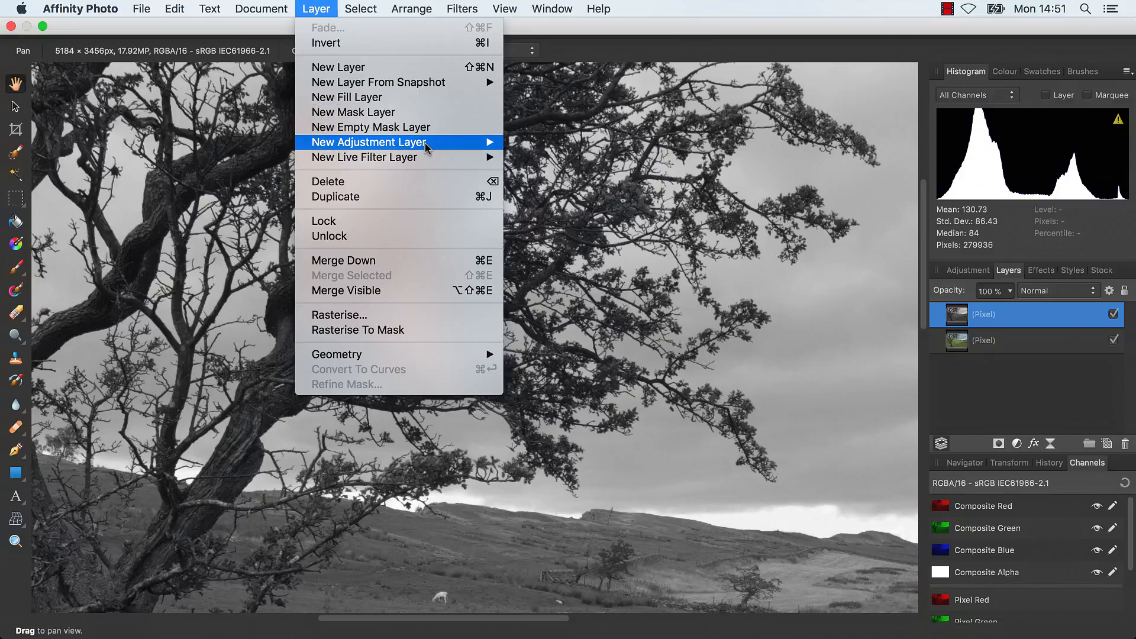
{"action": "mouse_move", "coordinate": [425, 143]}
{"action": "left_click", "coordinate": [562, 187]}
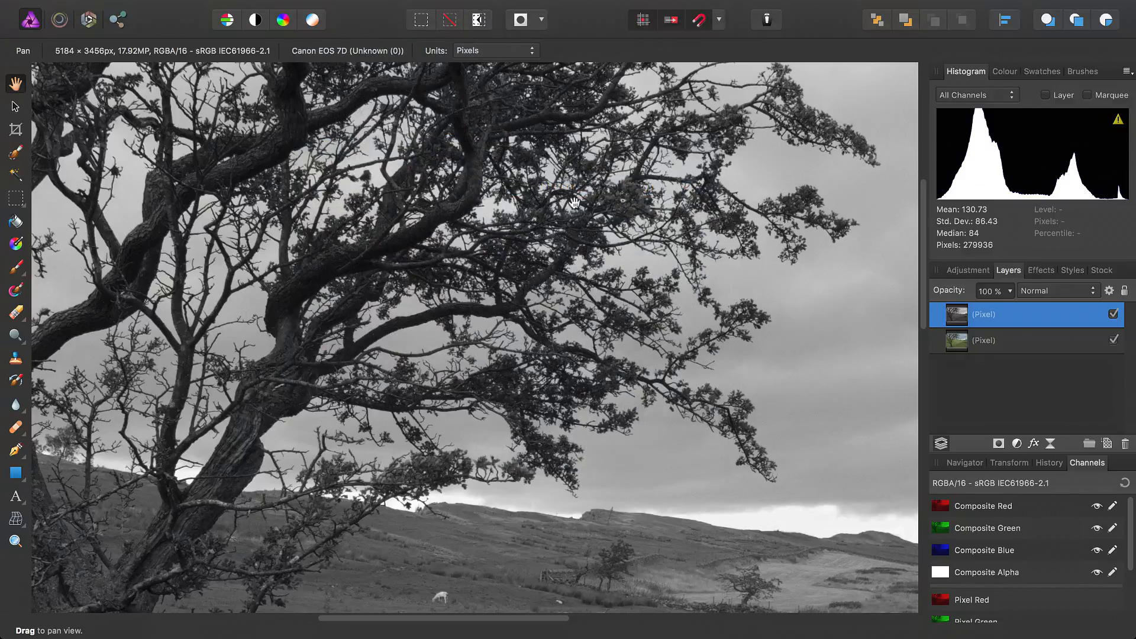
{"action": "left_click_drag", "start_coordinate": [758, 279], "coordinate": [650, 250]}
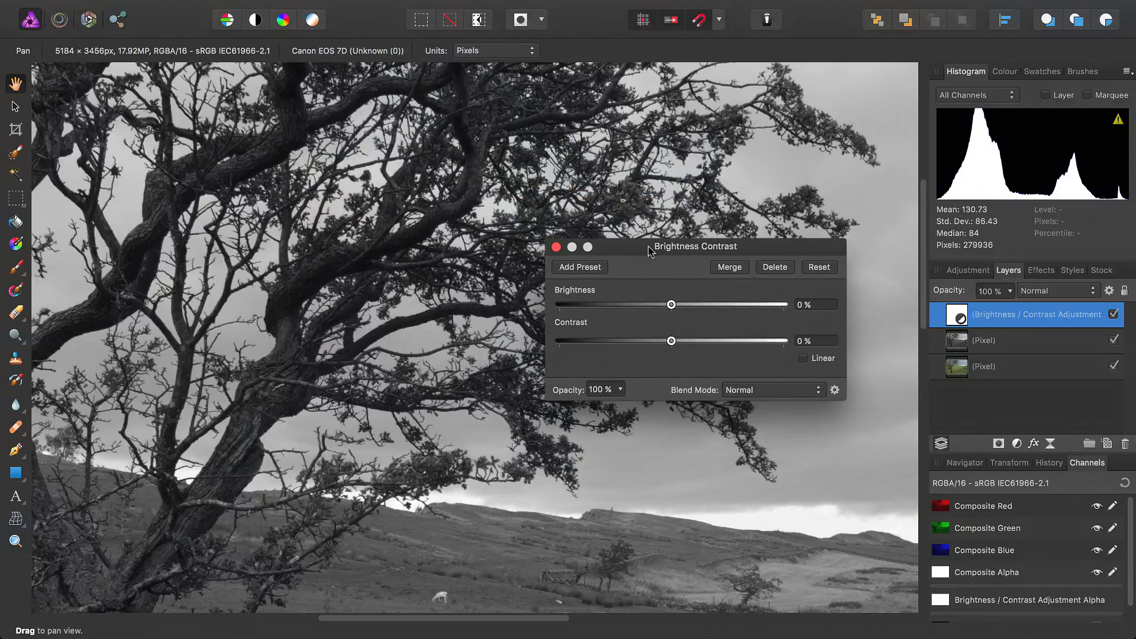
{"action": "mouse_move", "coordinate": [956, 315]}
{"action": "left_mouse_down"}
{"action": "mouse_move", "coordinate": [960, 347]}
{"action": "mouse_move", "coordinate": [974, 329]}
{"action": "left_mouse_up"}
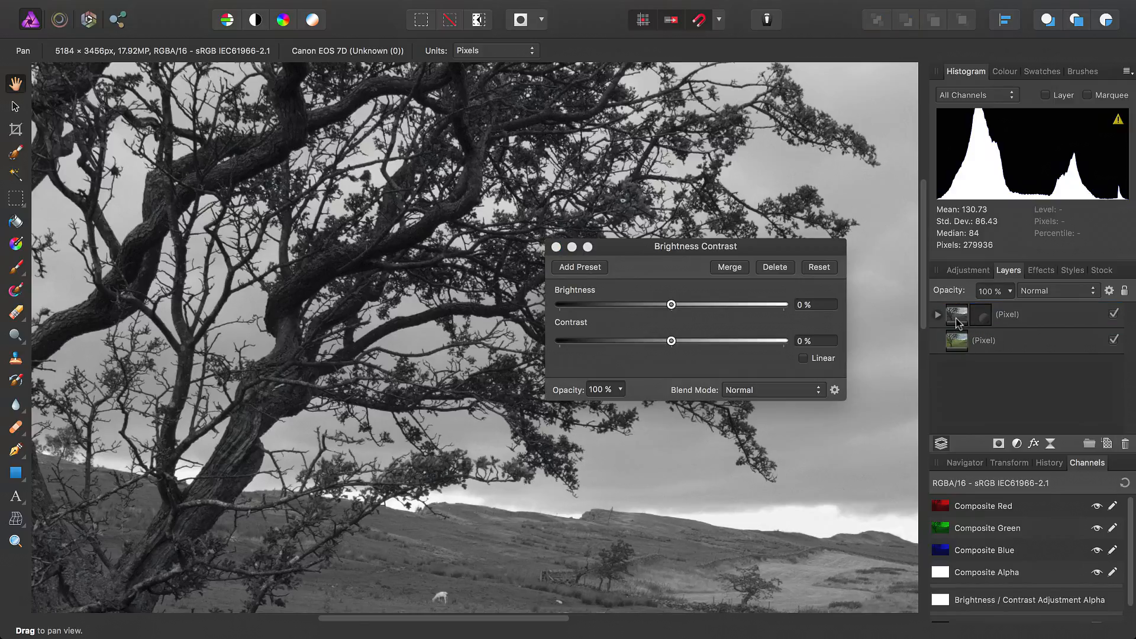
Set the adjustment's brightness to 20% and contrast to 61%, and close its settings.
{"action": "left_click_drag", "start_coordinate": [690, 287], "coordinate": [743, 208]}
{"action": "left_click_drag", "start_coordinate": [728, 265], "coordinate": [793, 263]}
{"action": "left_click_drag", "start_coordinate": [726, 227], "coordinate": [746, 238]}
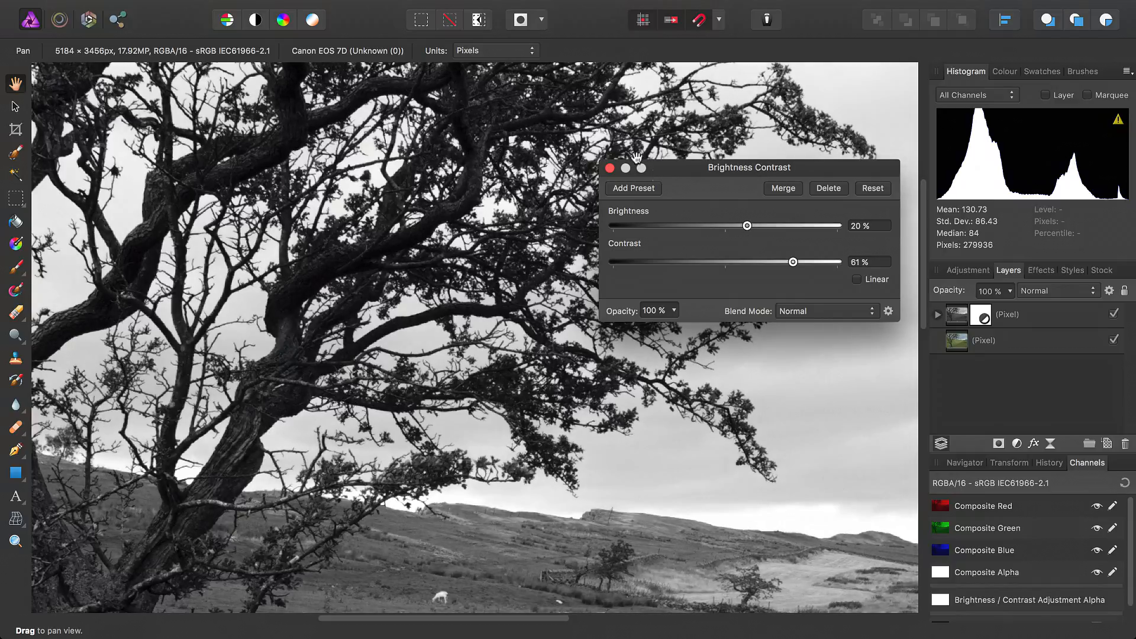
{"action": "left_click", "coordinate": [609, 168]}
Add a Levels adjustment and nest it onto the greyscale pixel layer beside the Brightness / Contrast adjustment.
{"action": "left_click_drag", "start_coordinate": [526, 132], "coordinate": [531, 188]}
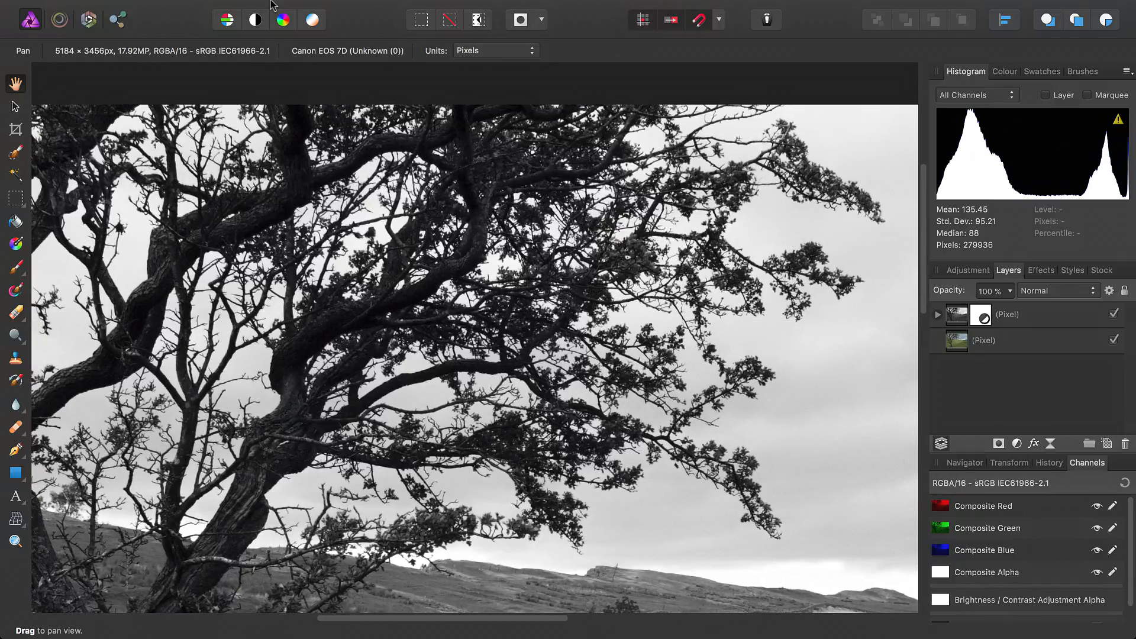
{"action": "mouse_move", "coordinate": [273, 5]}
{"action": "left_click", "coordinate": [316, 8]}
{"action": "mouse_move", "coordinate": [397, 149]}
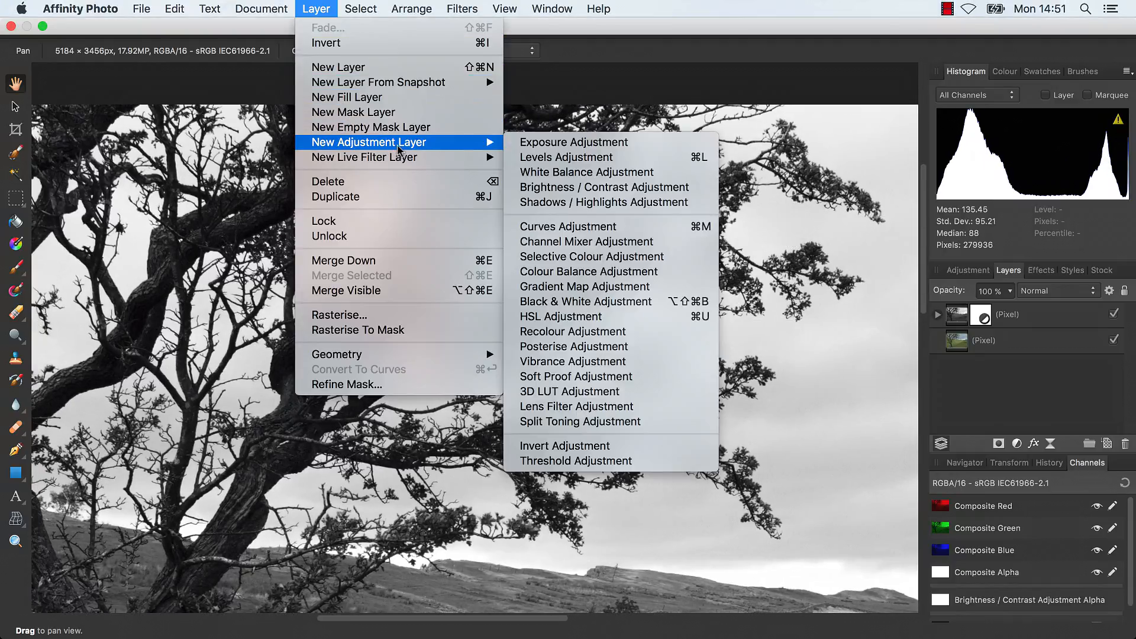
{"action": "left_click", "coordinate": [624, 157]}
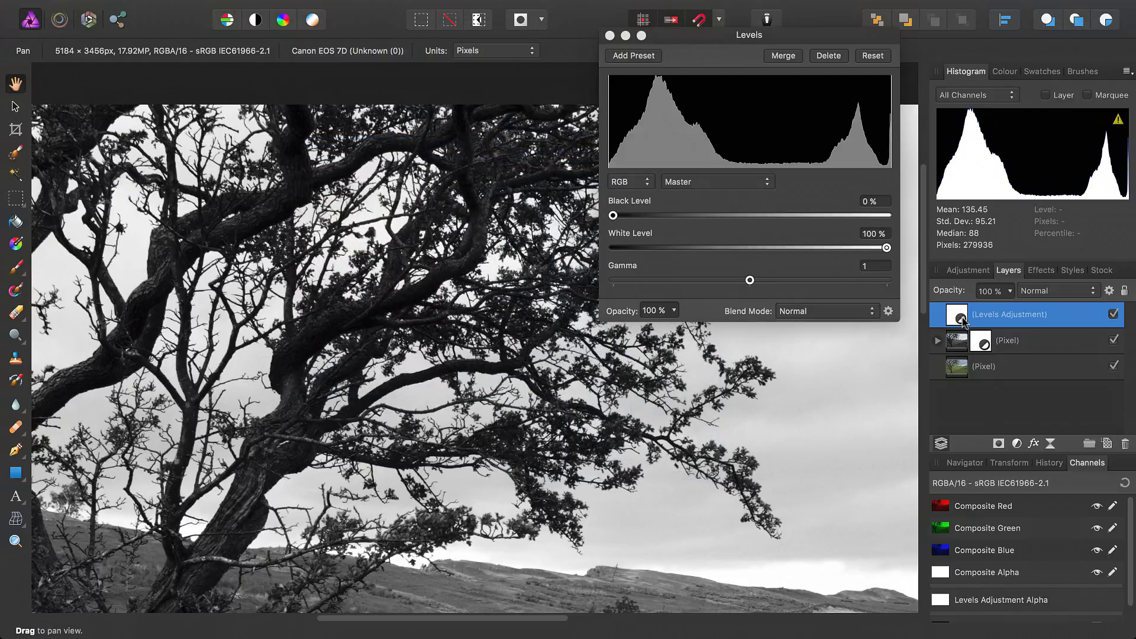
{"action": "left_click_drag", "start_coordinate": [960, 324], "coordinate": [959, 342]}
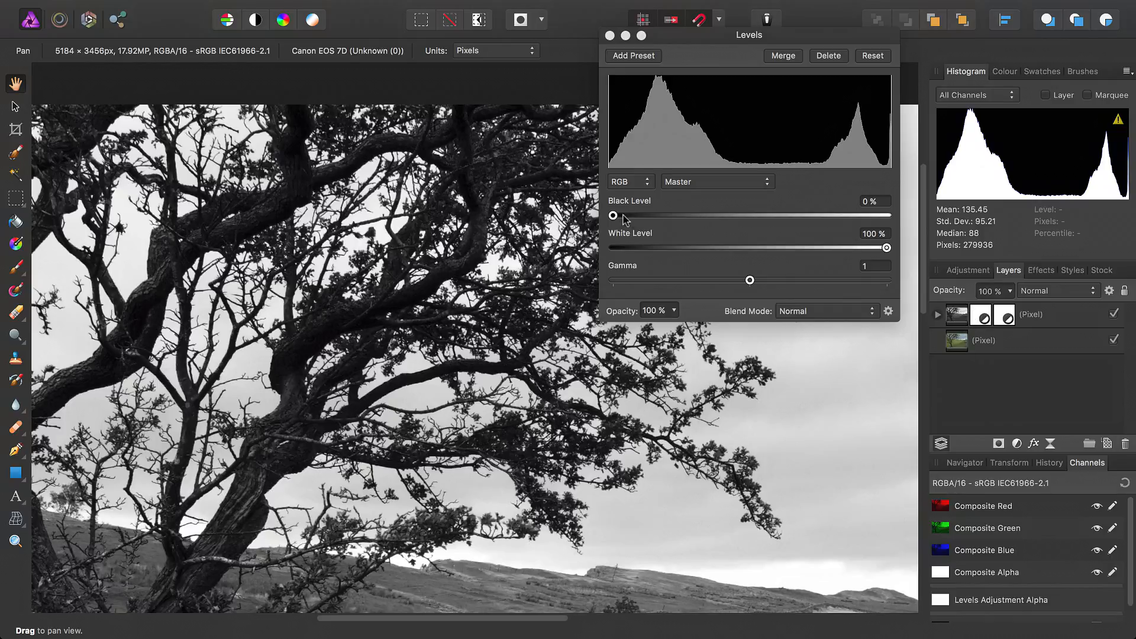
Set the Levels adjustment's black level to 11% and white level to 37% to separate the dark tree from the sky.
{"action": "left_click_drag", "start_coordinate": [614, 216], "coordinate": [629, 218]}
{"action": "left_click_drag", "start_coordinate": [887, 248], "coordinate": [840, 249]}
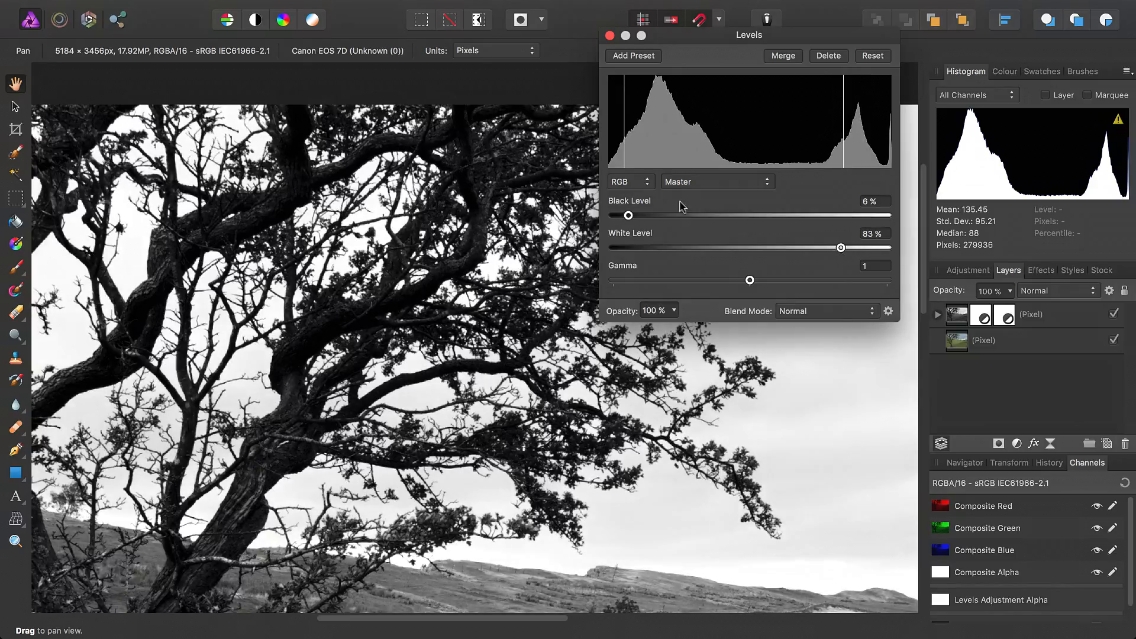
{"action": "left_click_drag", "start_coordinate": [628, 215], "coordinate": [644, 219]}
{"action": "scroll", "coordinate": [533, 249], "scroll_direction": "down", "scroll_amount": 3}
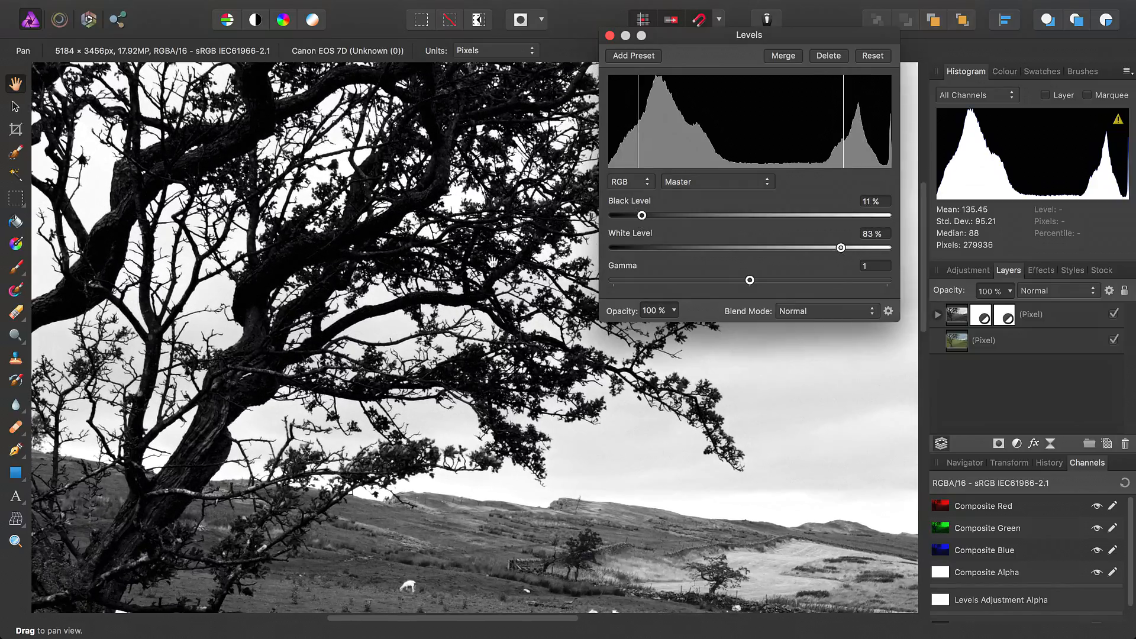
{"action": "left_click_drag", "start_coordinate": [840, 248], "coordinate": [709, 250]}
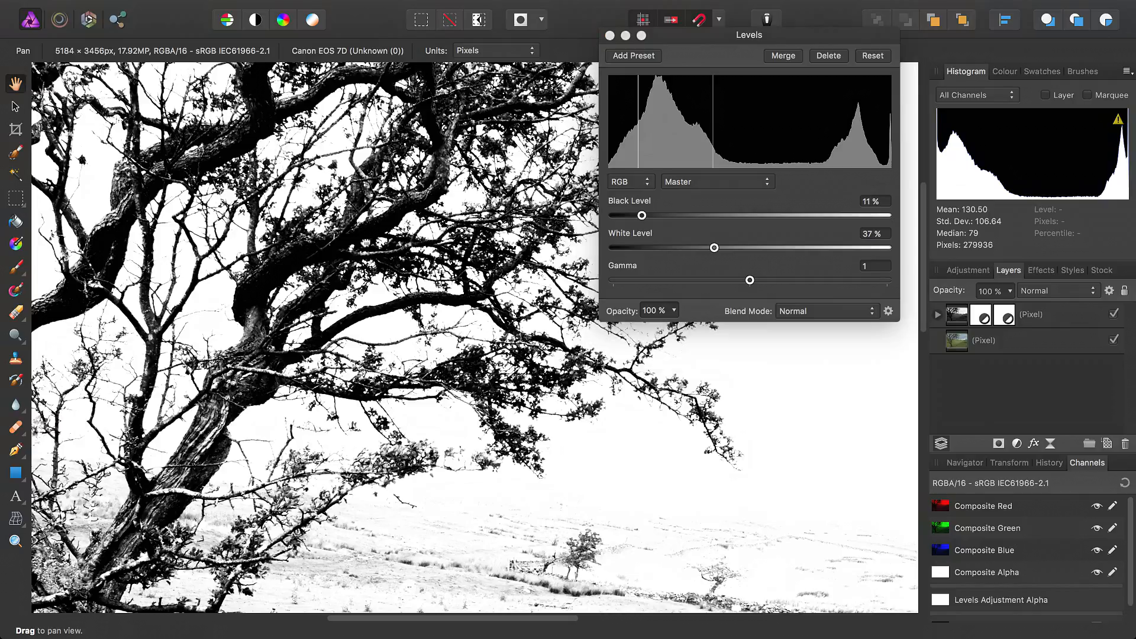
{"action": "scroll", "coordinate": [443, 272], "scroll_direction": "up", "scroll_amount": 3}
{"action": "left_click_drag", "start_coordinate": [494, 323], "coordinate": [416, 268]}
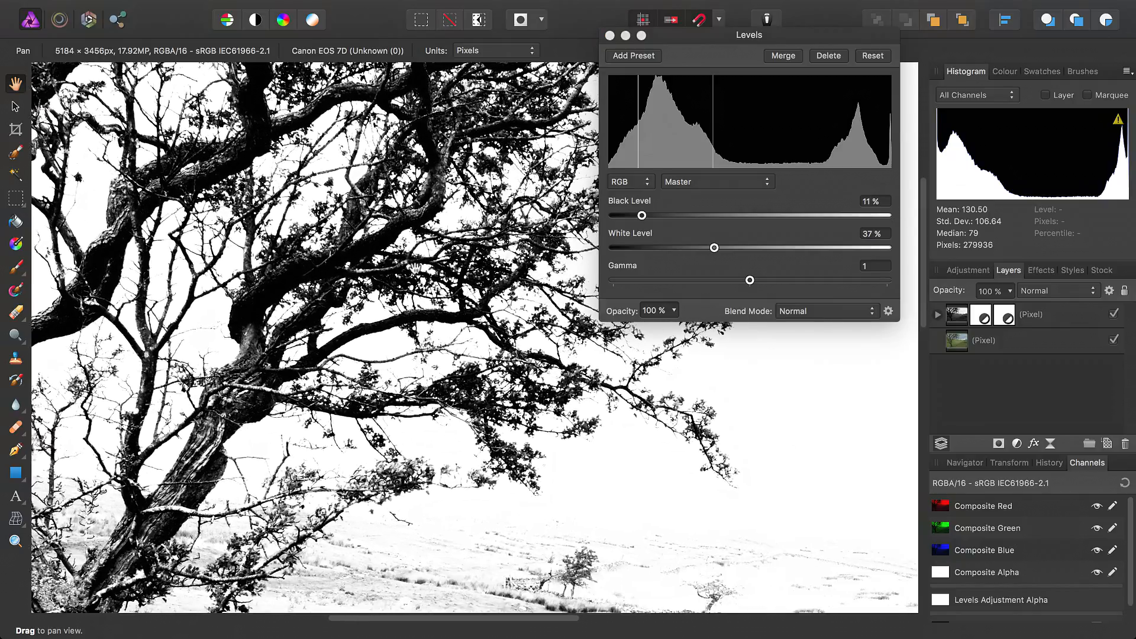
Set the Levels adjustment's white level to 80% and close its settings.
{"action": "mouse_move", "coordinate": [715, 247]}
{"action": "left_mouse_down"}
{"action": "mouse_move", "coordinate": [823, 248]}
{"action": "mouse_move", "coordinate": [802, 259]}
{"action": "mouse_move", "coordinate": [831, 262]}
{"action": "left_mouse_up"}
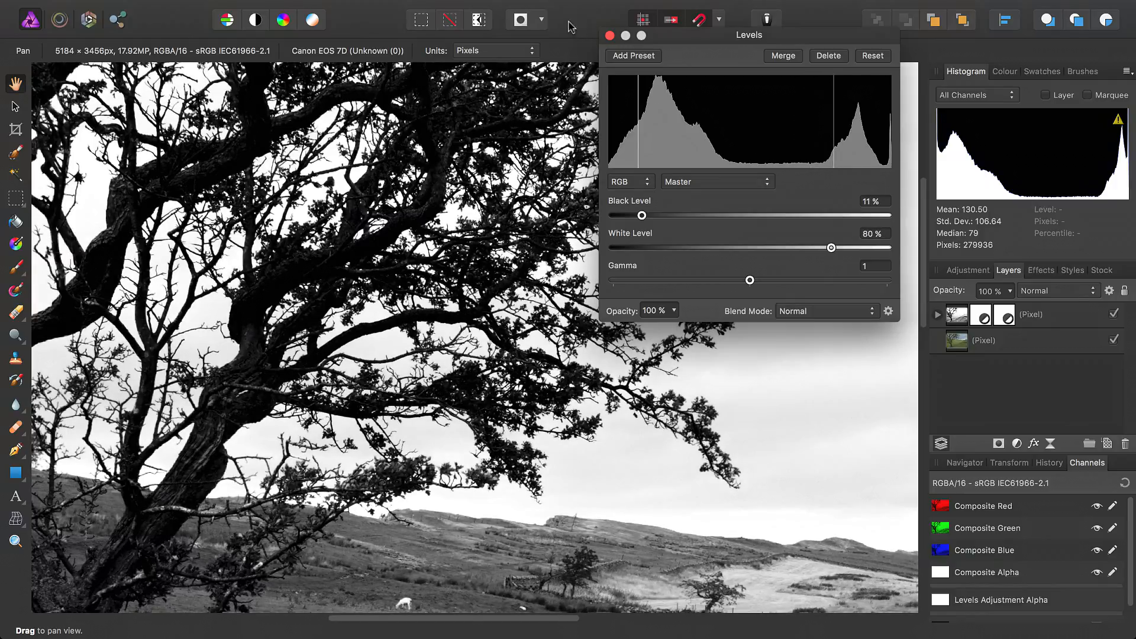
{"action": "left_click", "coordinate": [610, 36]}
{"action": "scroll", "coordinate": [393, 305], "scroll_direction": "up", "scroll_amount": 5}
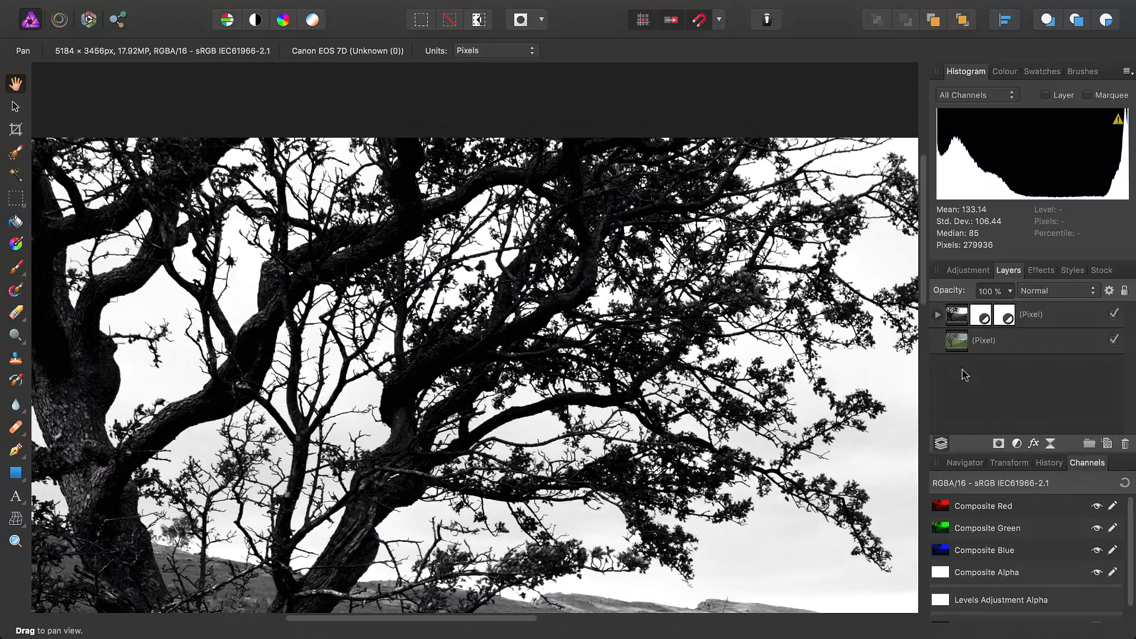
Rasterise the greyscale pixel layer together with its nested Brightness / Contrast and Levels adjustments.
{"action": "left_click", "coordinate": [961, 318]}
{"action": "right_click", "coordinate": [961, 316]}
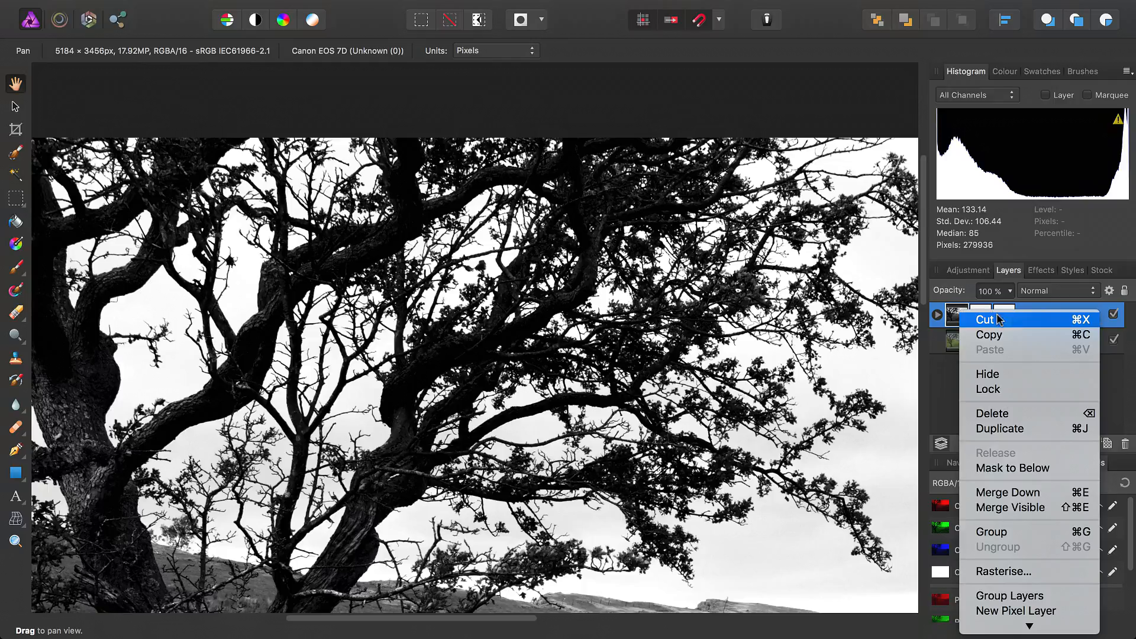
{"action": "left_click", "coordinate": [996, 571]}
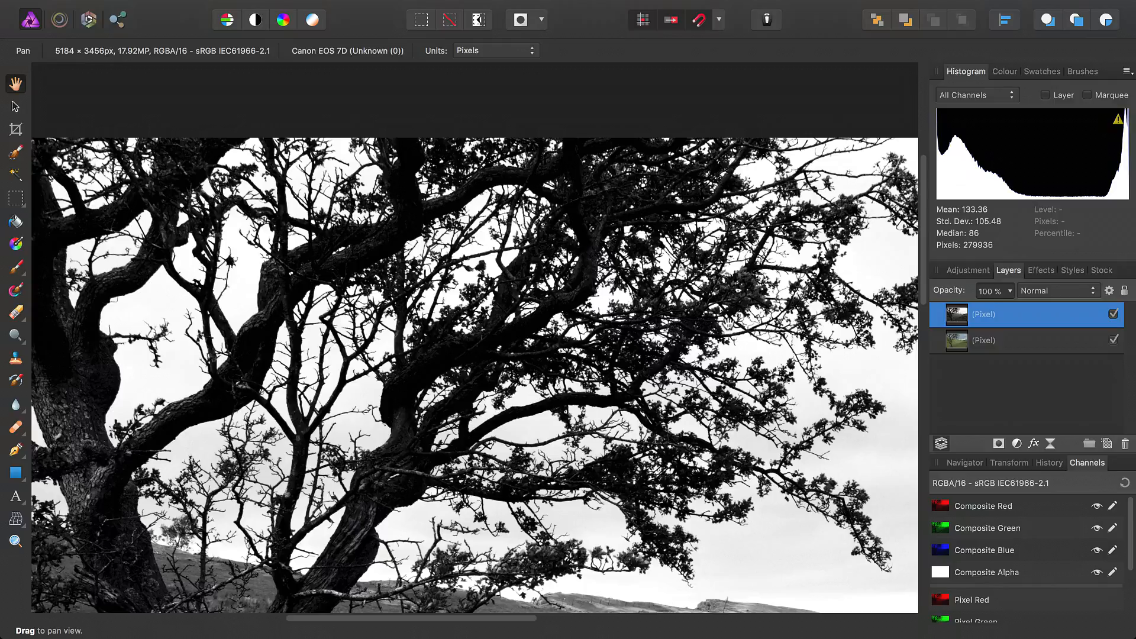
Flood select the bright sky, including the gaps between the branches, with Contiguous off and a tolerance of 12%.
{"action": "scroll", "coordinate": [582, 365], "scroll_direction": "down", "scroll_amount": 3}
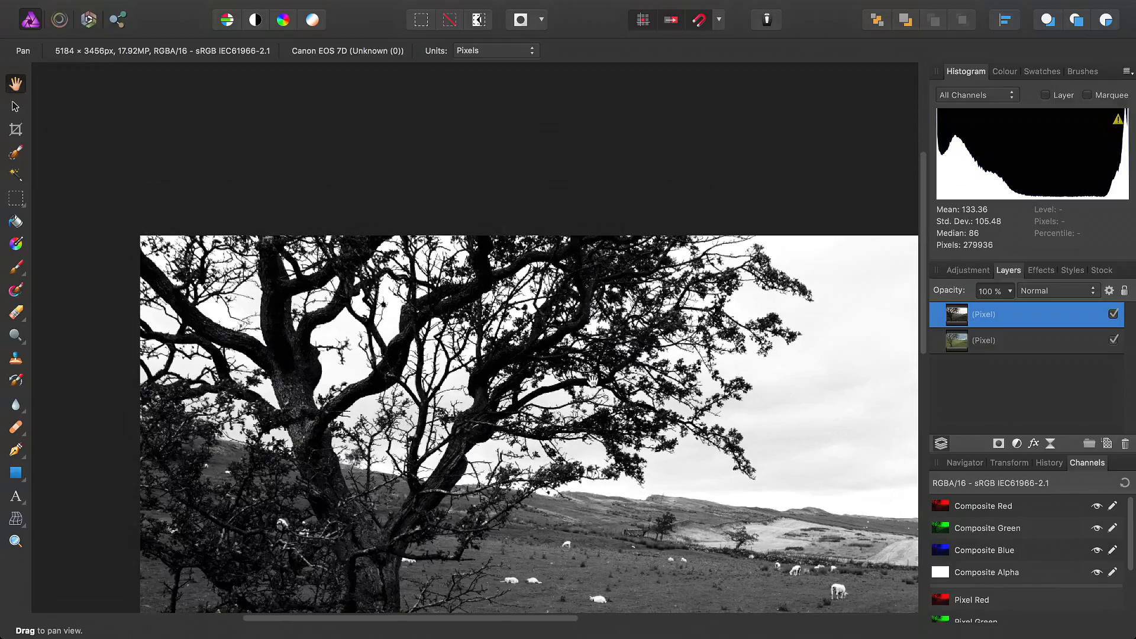
{"action": "left_click_drag", "start_coordinate": [648, 447], "coordinate": [553, 367]}
{"action": "left_click_drag", "start_coordinate": [760, 398], "coordinate": [633, 396]}
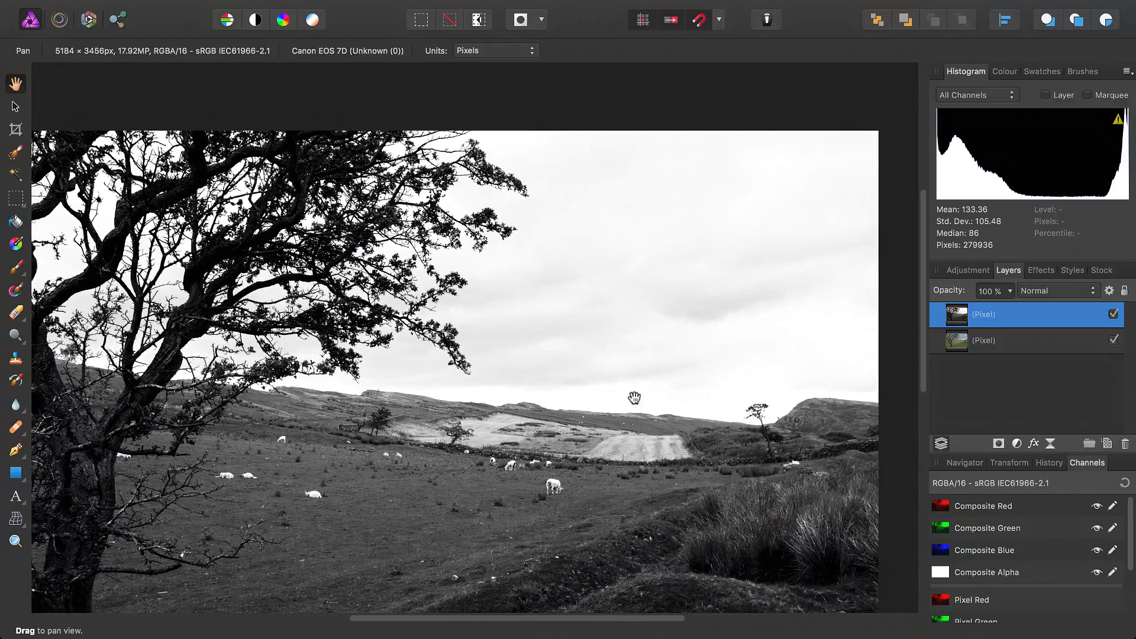
{"action": "left_click_drag", "start_coordinate": [472, 300], "coordinate": [742, 351]}
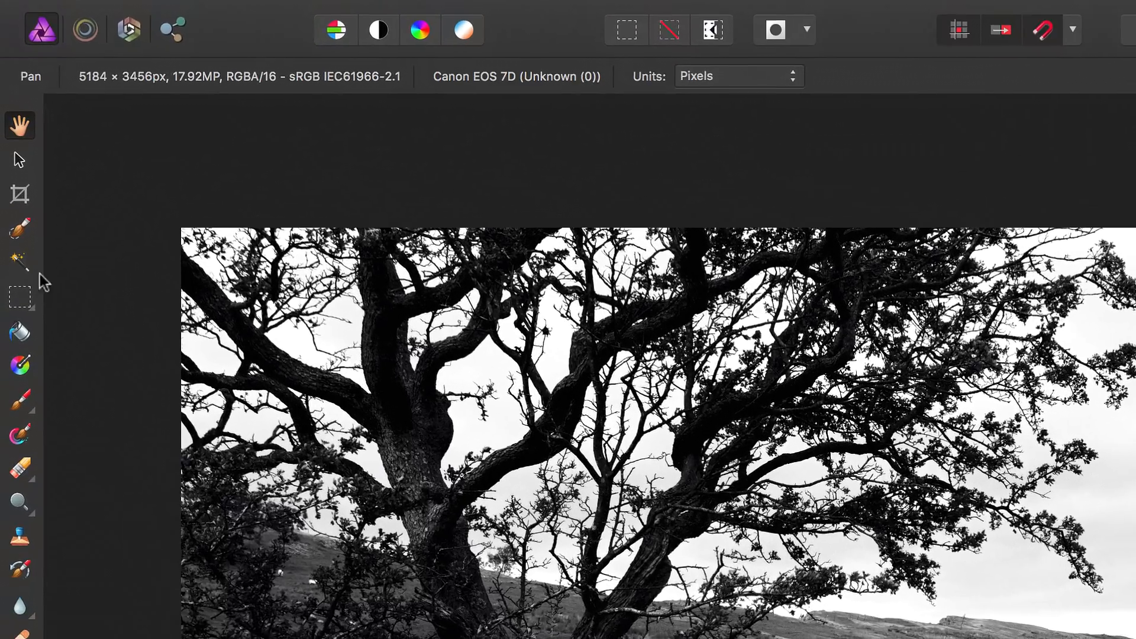
{"action": "left_click", "coordinate": [19, 260]}
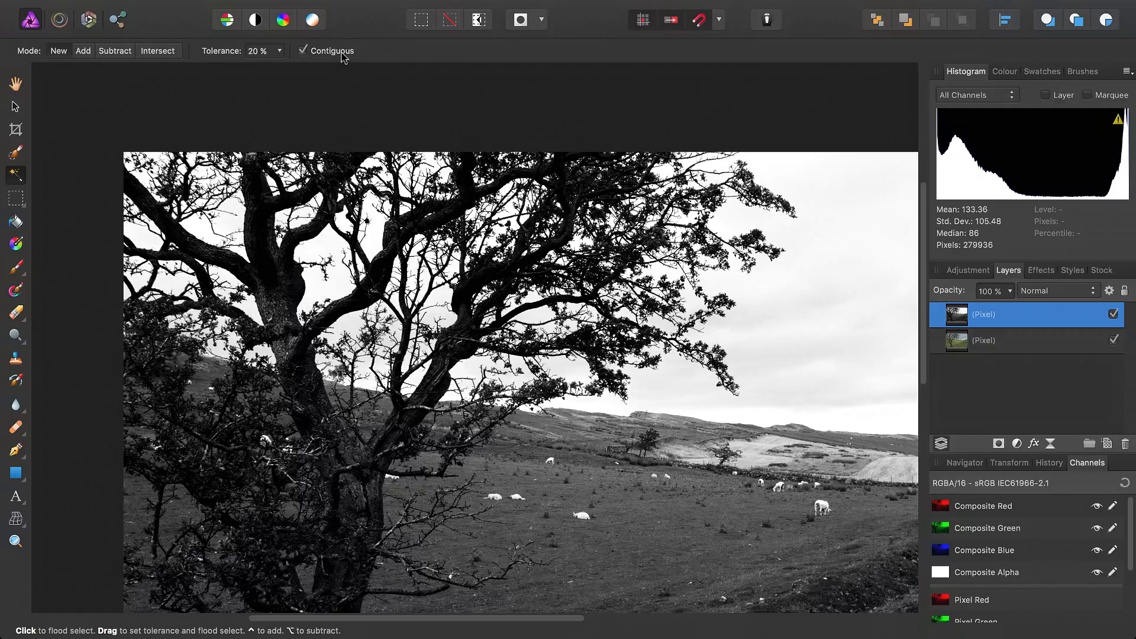
{"action": "scroll", "coordinate": [675, 396], "scroll_direction": "down", "scroll_amount": 3}
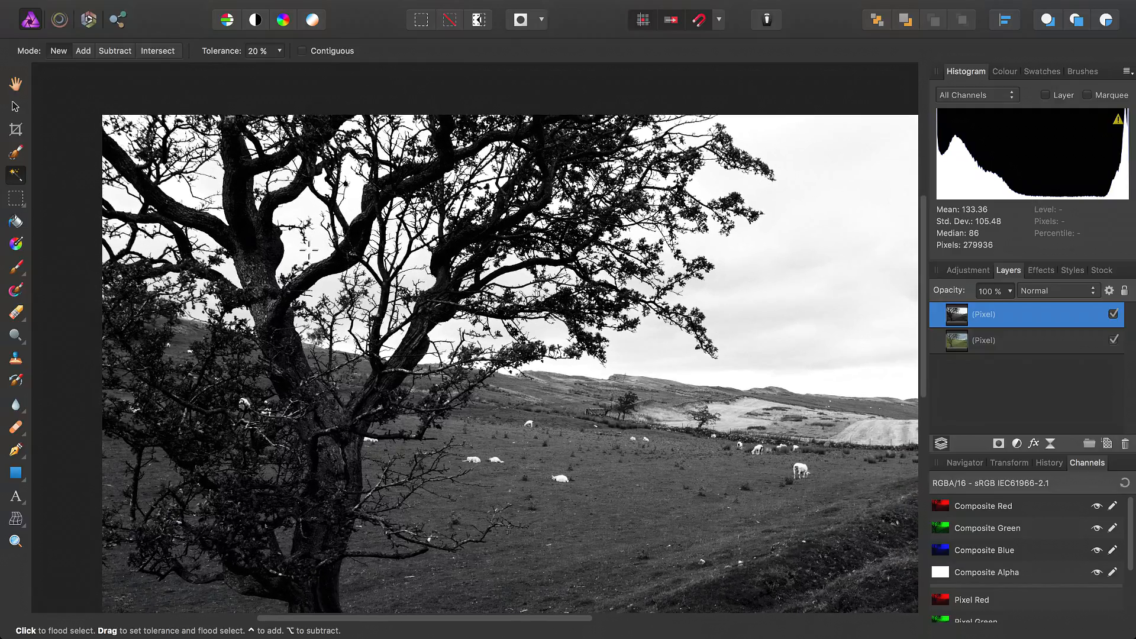
{"action": "left_click_drag", "start_coordinate": [311, 249], "coordinate": [370, 256]}
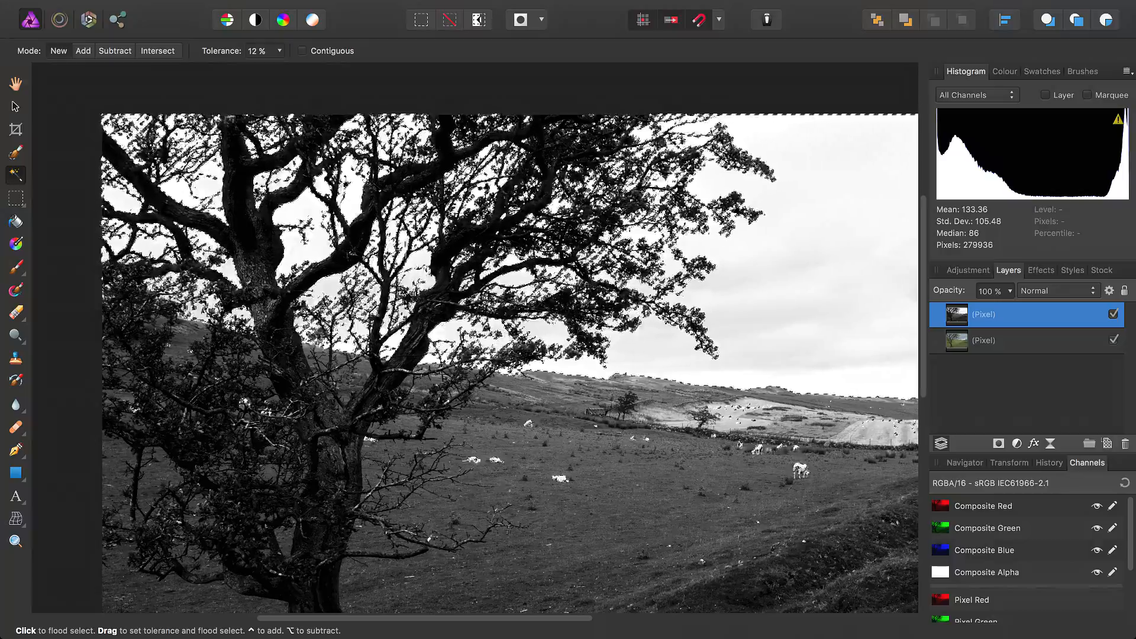
Using the Selection Brush in Subtract mode, remove the stray selected specks from the light striped field below the hills.
{"action": "scroll", "coordinate": [637, 134], "scroll_direction": "right", "scroll_amount": 5}
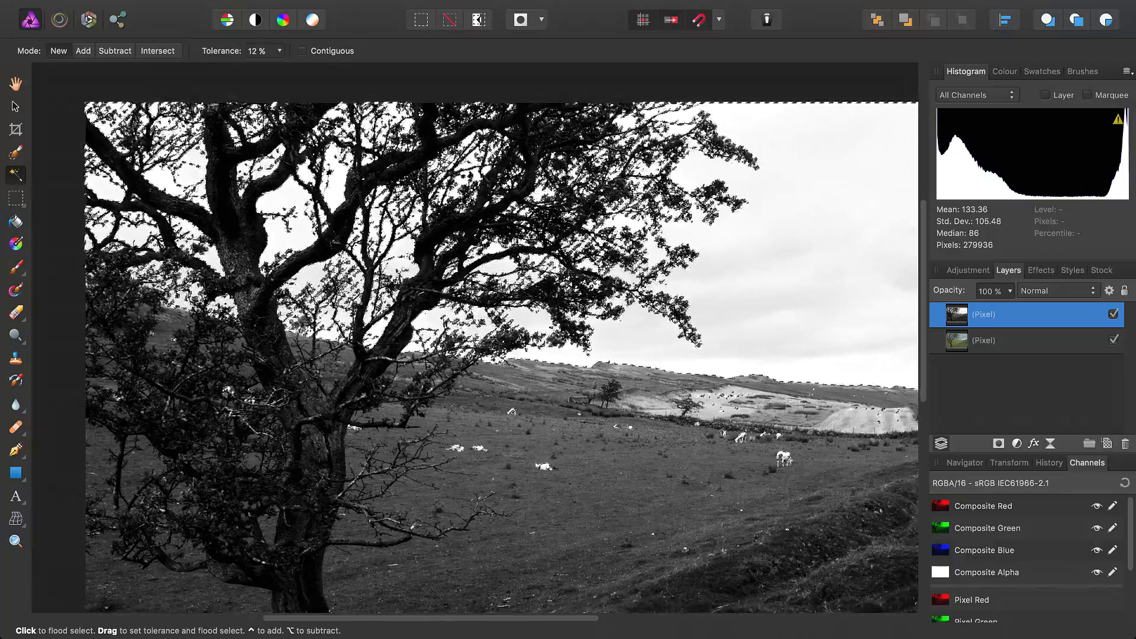
{"action": "scroll", "coordinate": [667, 188], "scroll_direction": "right", "scroll_amount": 4}
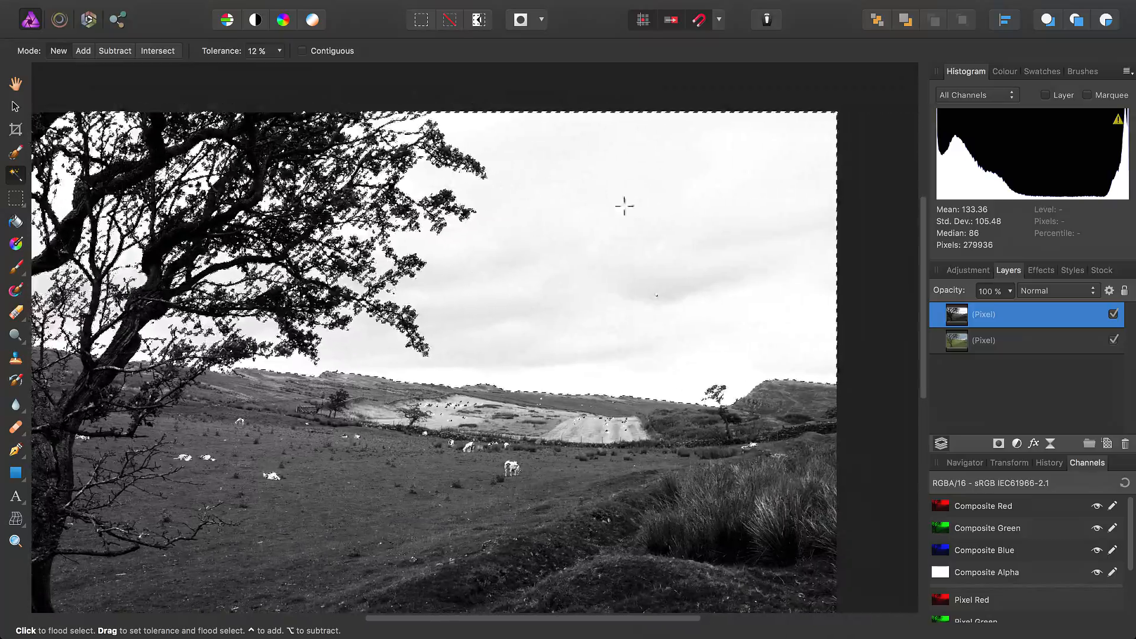
{"action": "scroll", "coordinate": [587, 296], "scroll_direction": "down", "scroll_amount": 3}
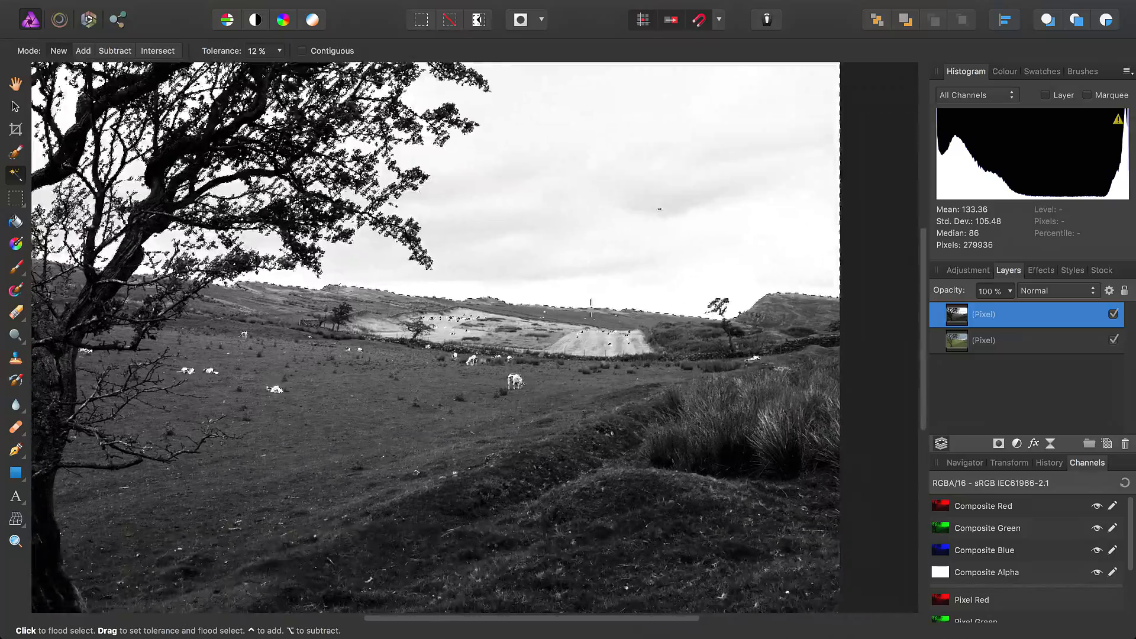
{"action": "scroll", "coordinate": [633, 385], "scroll_direction": "left", "scroll_amount": 2}
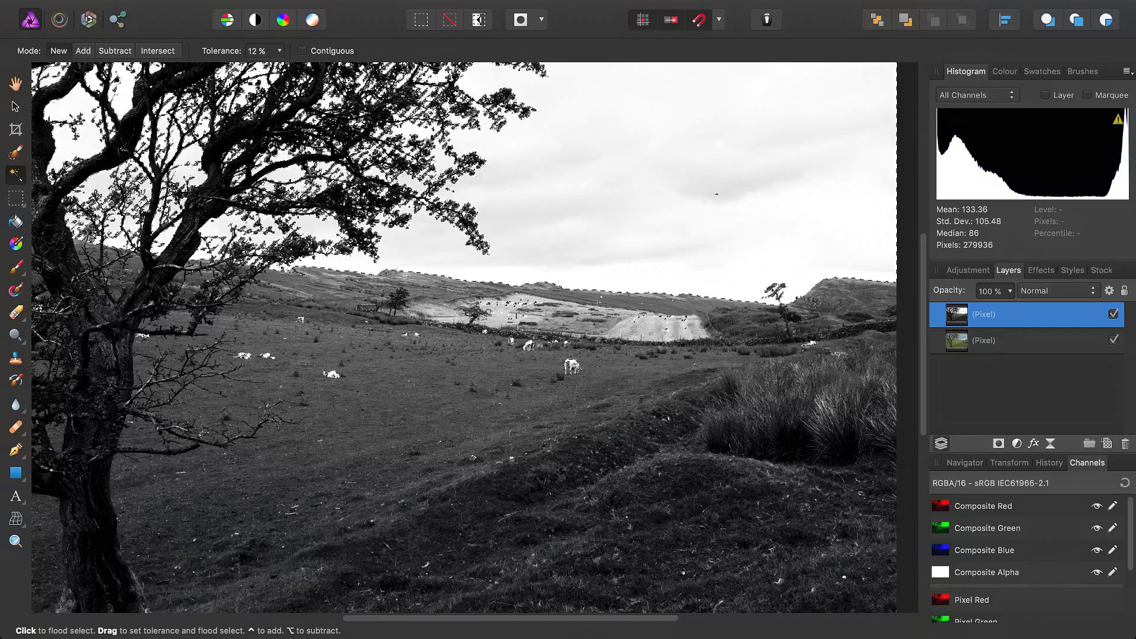
{"action": "scroll", "coordinate": [628, 370], "scroll_direction": "left", "scroll_amount": 5}
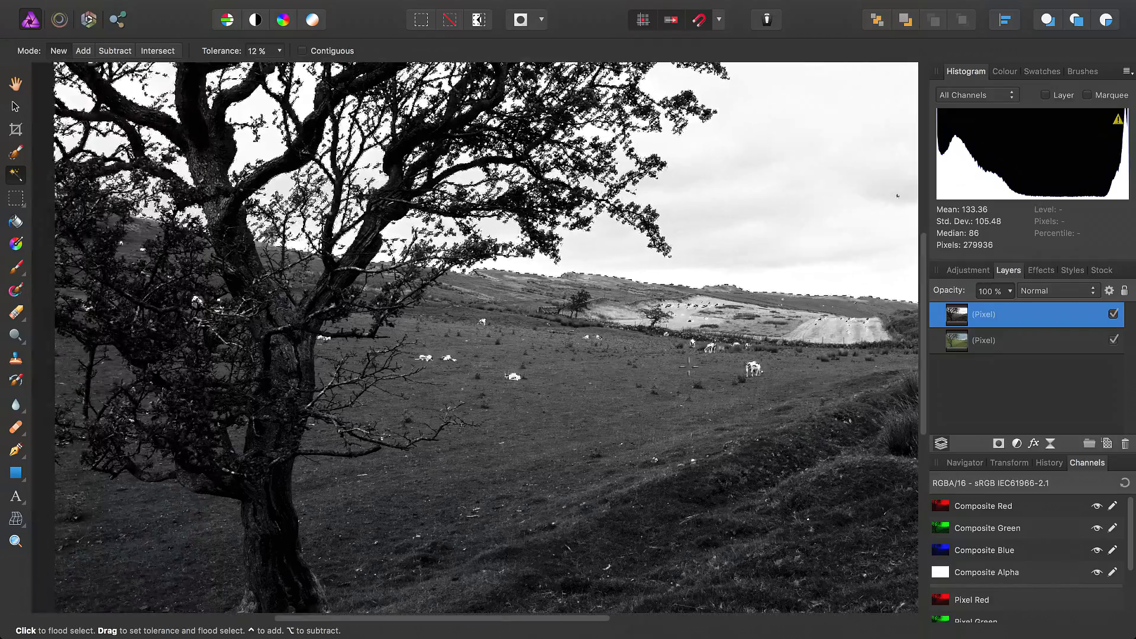
{"action": "left_click", "coordinate": [16, 152]}
{"action": "scroll", "coordinate": [772, 268], "scroll_direction": "right", "scroll_amount": 10}
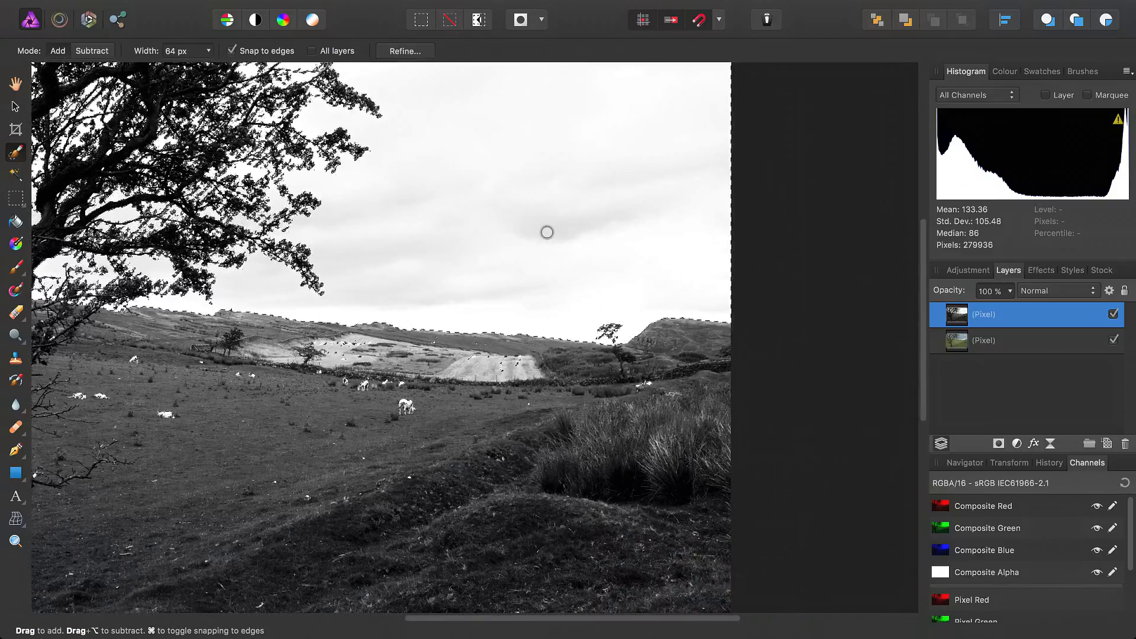
{"action": "scroll", "coordinate": [550, 233], "scroll_direction": "up", "scroll_amount": 3}
{"action": "scroll", "coordinate": [551, 233], "scroll_direction": "left", "scroll_amount": 1}
{"action": "scroll", "coordinate": [492, 339], "scroll_direction": "down", "scroll_amount": 6}
{"action": "scroll", "coordinate": [492, 339], "scroll_direction": "left", "scroll_amount": 2}
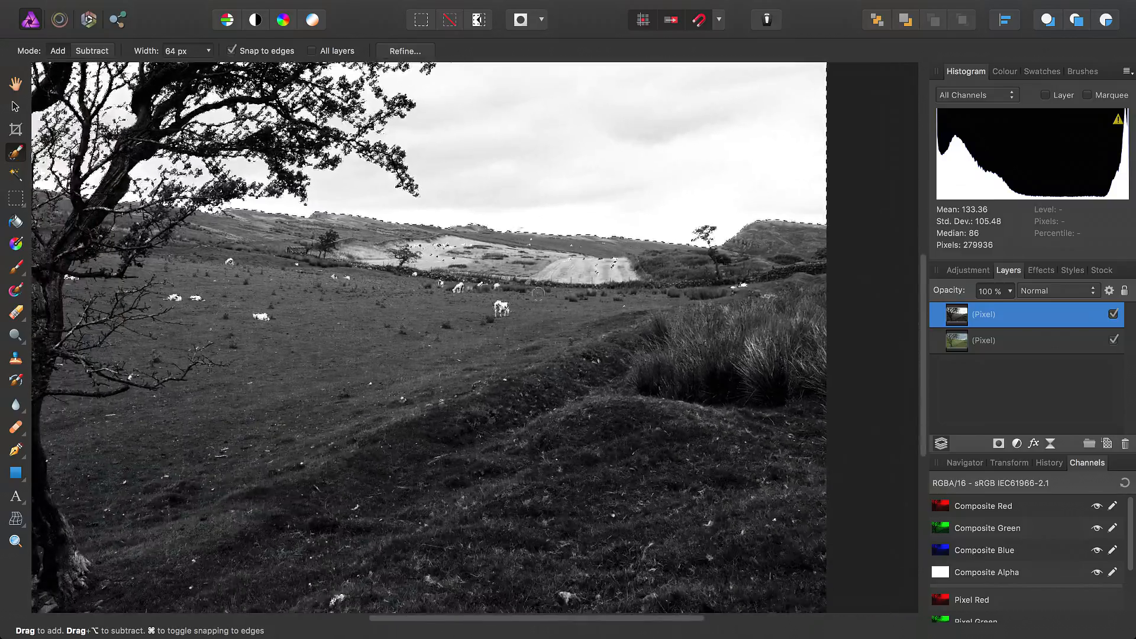
{"action": "scroll", "coordinate": [558, 388], "scroll_direction": "up", "scroll_amount": 3}
{"action": "scroll", "coordinate": [558, 388], "scroll_direction": "down", "scroll_amount": 3}
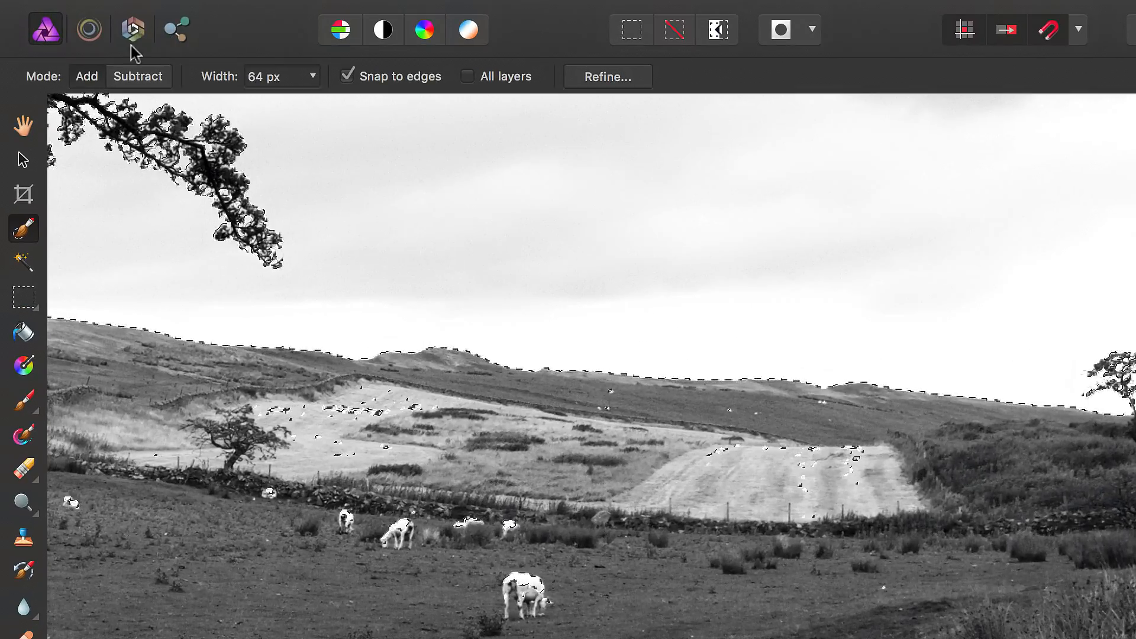
{"action": "left_click", "coordinate": [134, 73]}
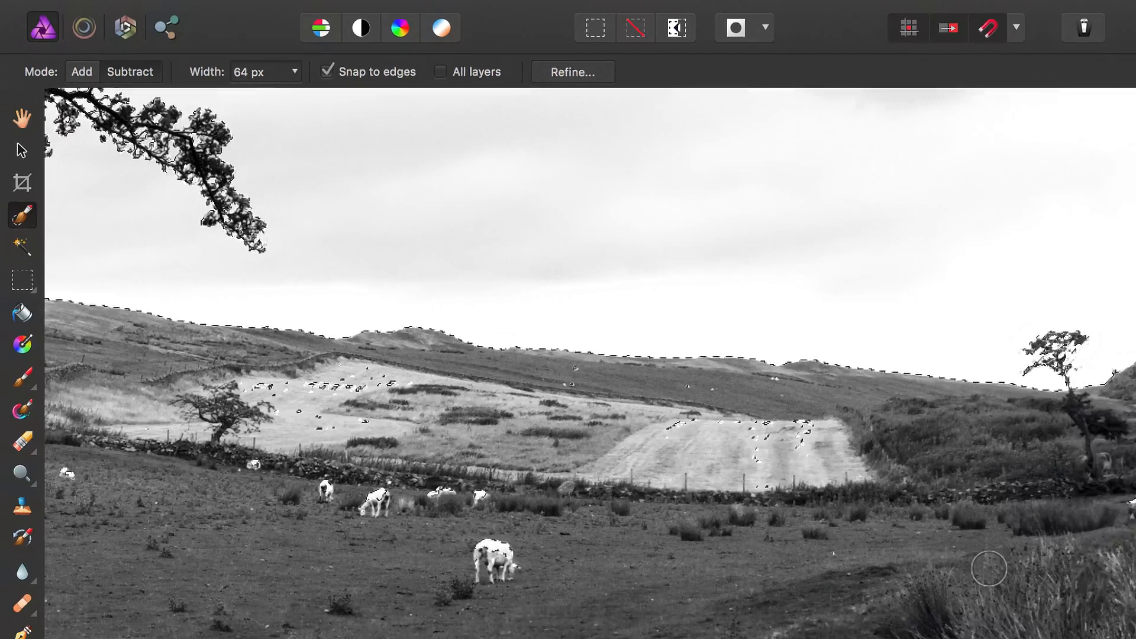
{"action": "scroll", "coordinate": [1056, 604], "scroll_direction": "right", "scroll_amount": 6}
{"action": "scroll", "coordinate": [1056, 604], "scroll_direction": "down", "scroll_amount": 2}
{"action": "left_click_drag", "start_coordinate": [579, 283], "coordinate": [603, 281]}
{"action": "scroll", "coordinate": [385, 305], "scroll_direction": "left", "scroll_amount": 4}
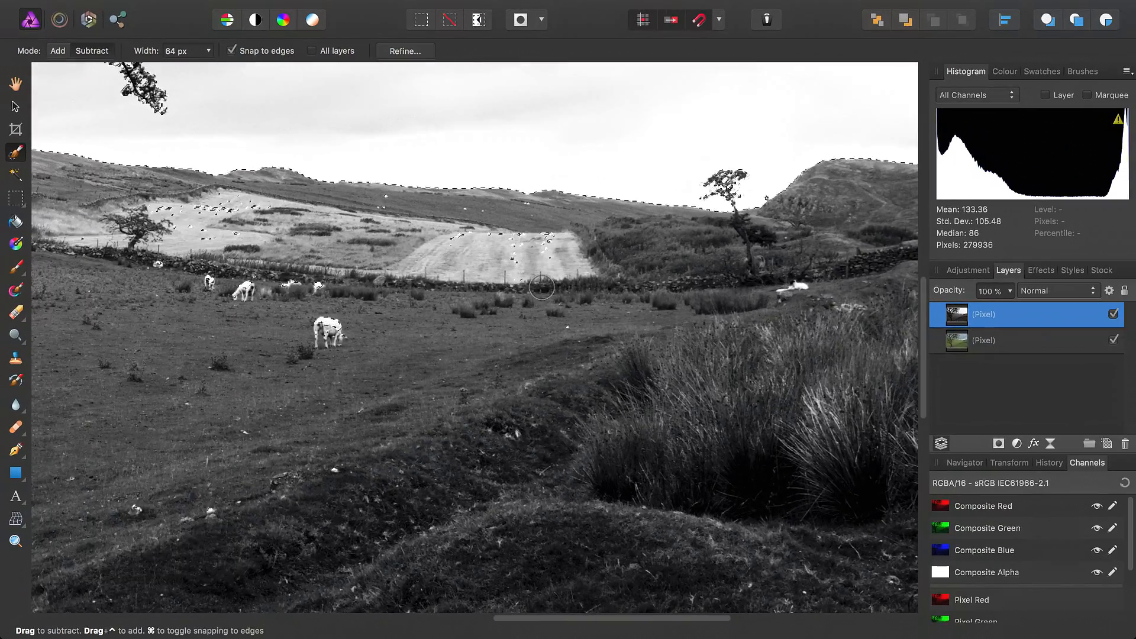
{"action": "scroll", "coordinate": [418, 214], "scroll_direction": "left", "scroll_amount": 5}
{"action": "scroll", "coordinate": [418, 214], "scroll_direction": "up", "scroll_amount": 1}
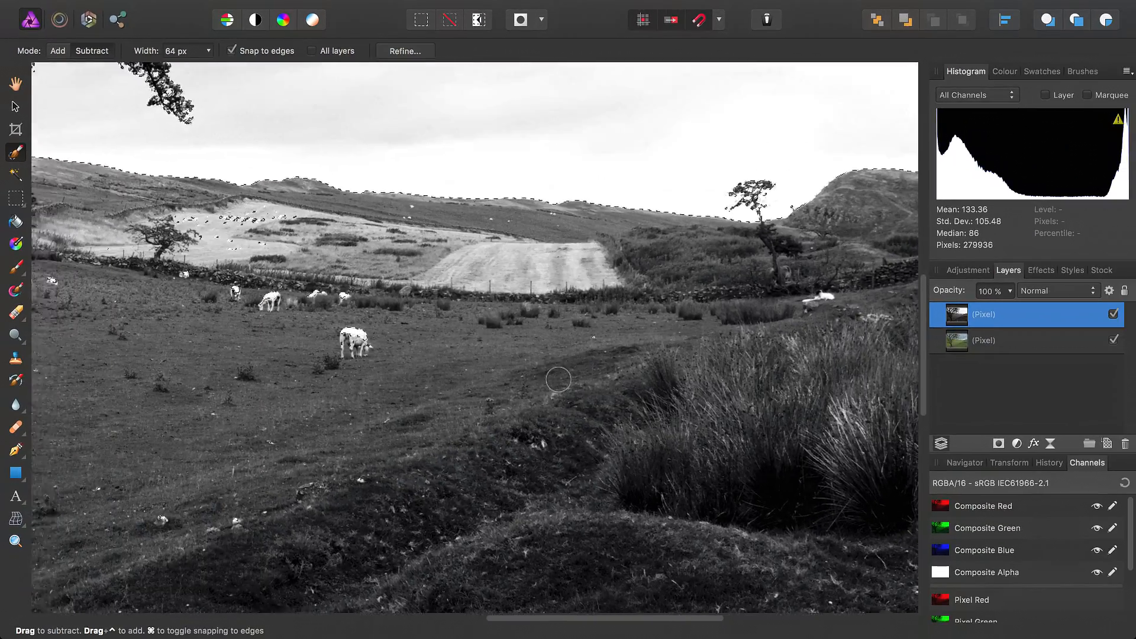
Subtract the selected patches on the rest of the hillside field and on the sheep from the selection.
{"action": "scroll", "coordinate": [250, 321], "scroll_direction": "left", "scroll_amount": 5}
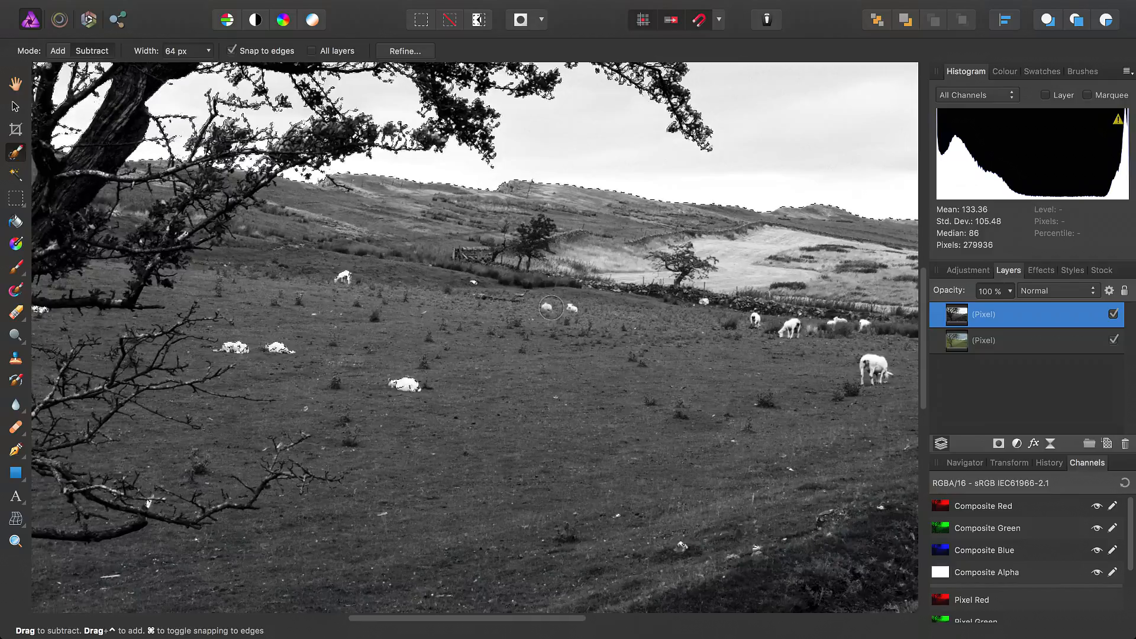
{"action": "scroll", "coordinate": [407, 357], "scroll_direction": "left", "scroll_amount": 7}
{"action": "scroll", "coordinate": [407, 357], "scroll_direction": "left", "scroll_amount": 5}
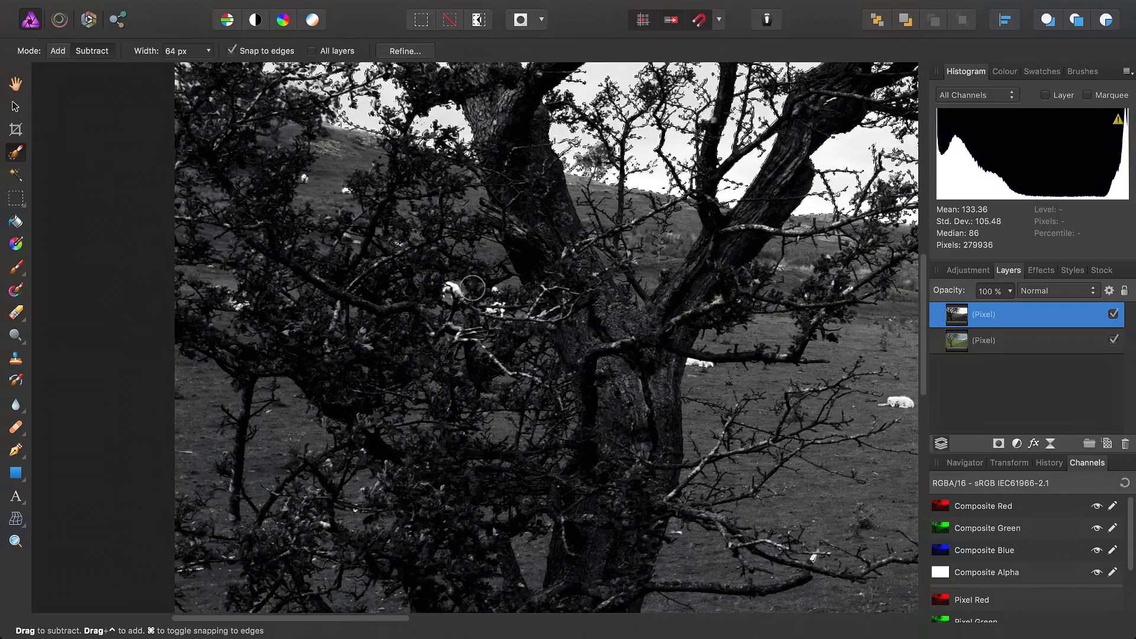
Subtract the remaining stray specks across the foreground grass and around the tree trunk, leaving the whole photo in view.
{"action": "scroll", "coordinate": [532, 415], "scroll_direction": "down", "scroll_amount": 10}
{"action": "scroll", "coordinate": [533, 414], "scroll_direction": "right", "scroll_amount": 8}
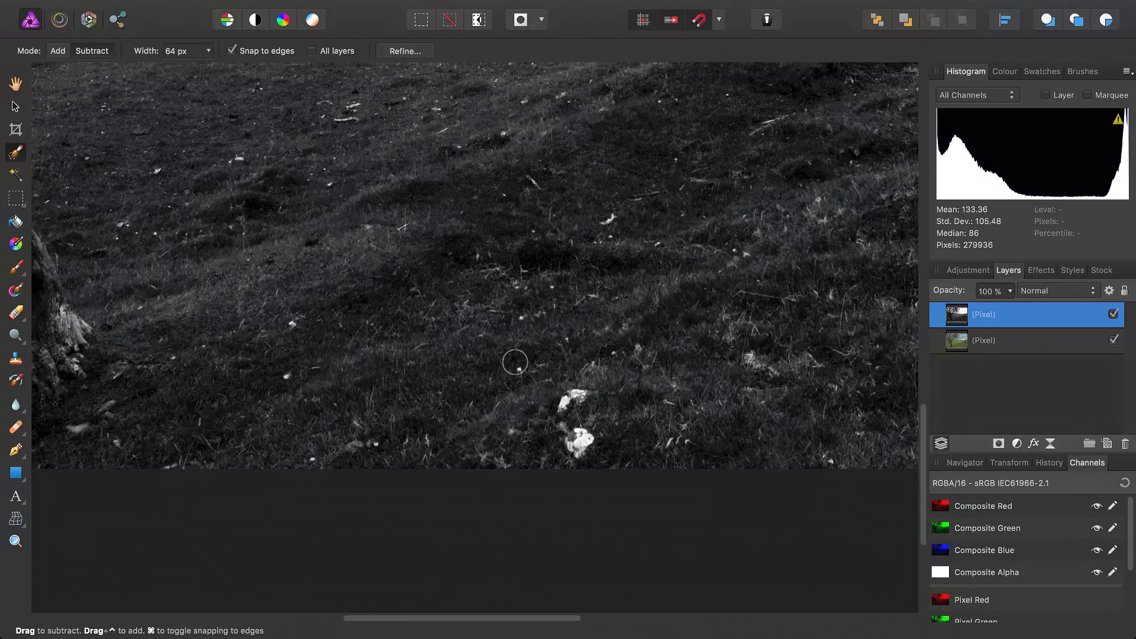
{"action": "scroll", "coordinate": [532, 379], "scroll_direction": "up", "scroll_amount": 10}
{"action": "scroll", "coordinate": [496, 312], "scroll_direction": "down", "scroll_amount": 8}
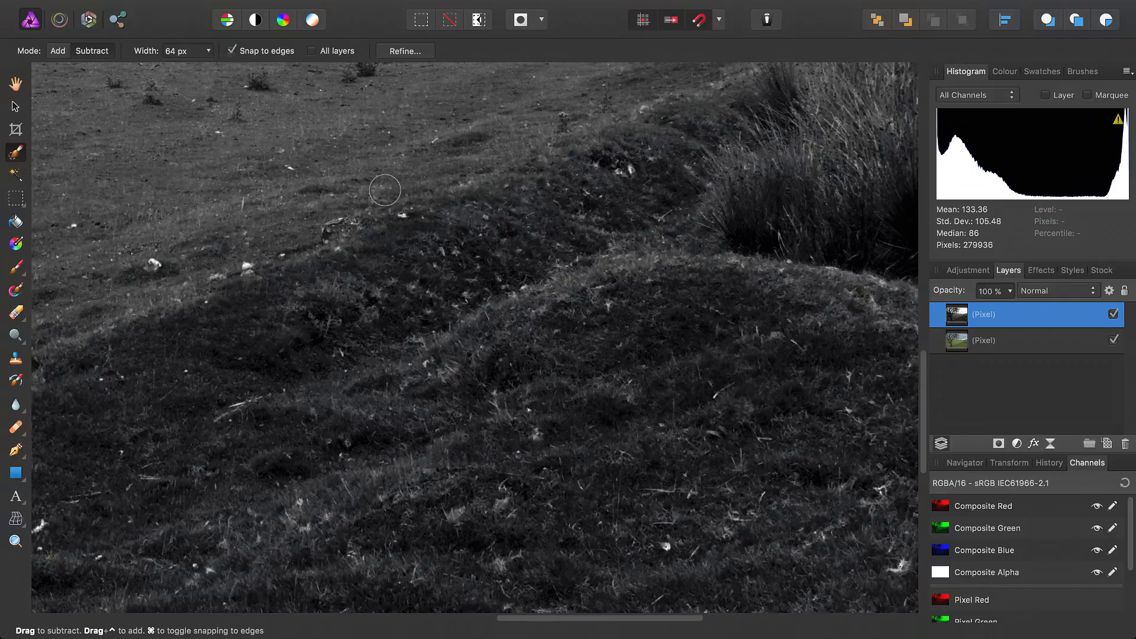
{"action": "scroll", "coordinate": [457, 355], "scroll_direction": "up", "scroll_amount": 10}
{"action": "scroll", "coordinate": [450, 267], "scroll_direction": "down", "scroll_amount": 10}
{"action": "scroll", "coordinate": [436, 161], "scroll_direction": "right", "scroll_amount": 6}
{"action": "scroll", "coordinate": [661, 361], "scroll_direction": "down", "scroll_amount": 5}
{"action": "scroll", "coordinate": [661, 361], "scroll_direction": "left", "scroll_amount": 3}
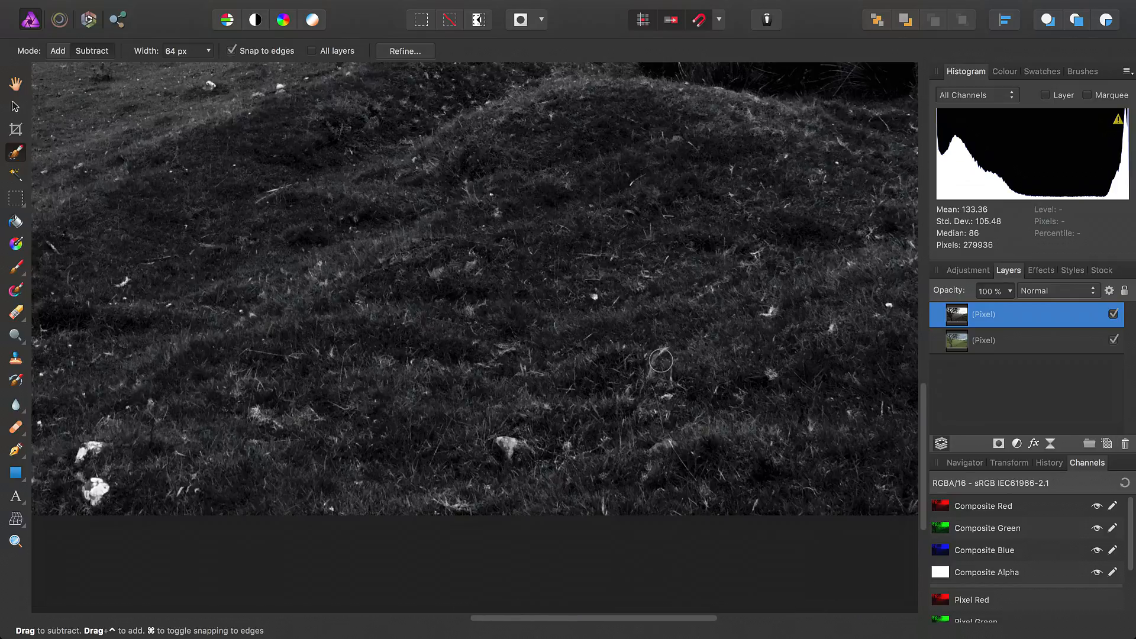
{"action": "scroll", "coordinate": [417, 332], "scroll_direction": "up", "scroll_amount": 8}
{"action": "scroll", "coordinate": [417, 332], "scroll_direction": "left", "scroll_amount": 4}
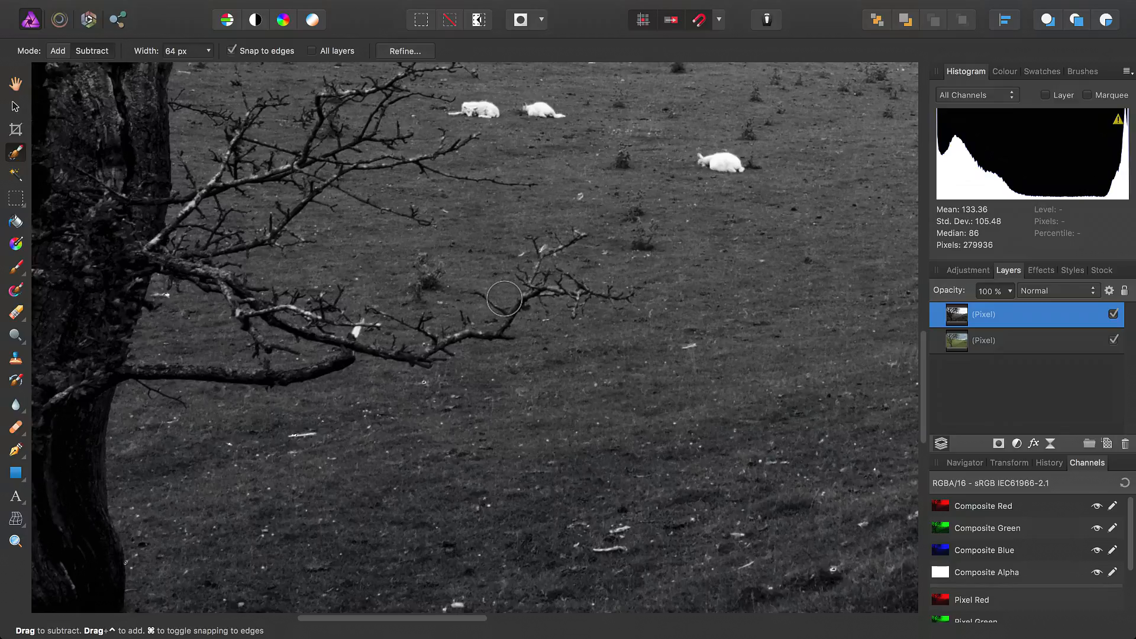
{"action": "key", "text": "h"}
{"action": "key", "text": "super+0"}
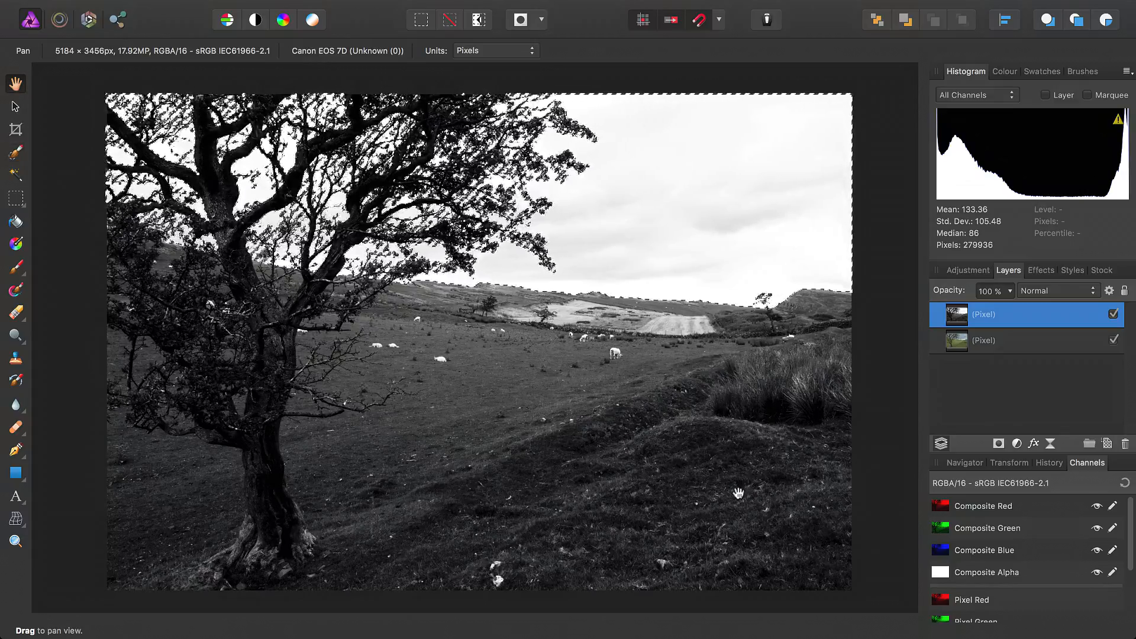
Create a spare channel from the current pixel selection of the sky.
{"action": "left_click_drag", "start_coordinate": [1132, 515], "coordinate": [1133, 579]}
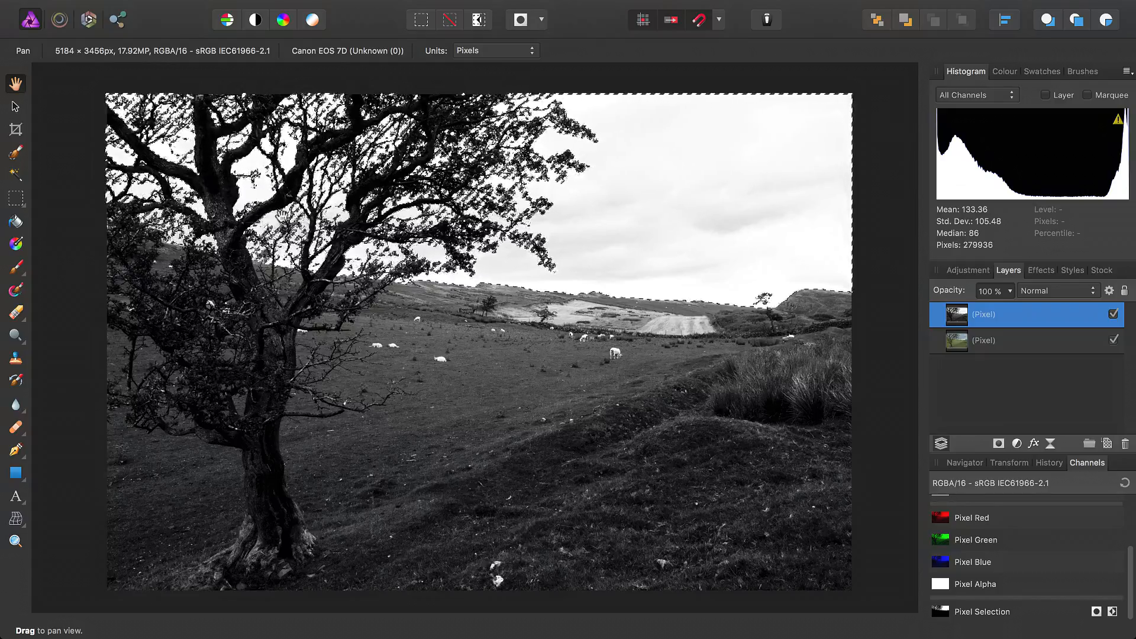
{"action": "right_click", "coordinate": [934, 614]}
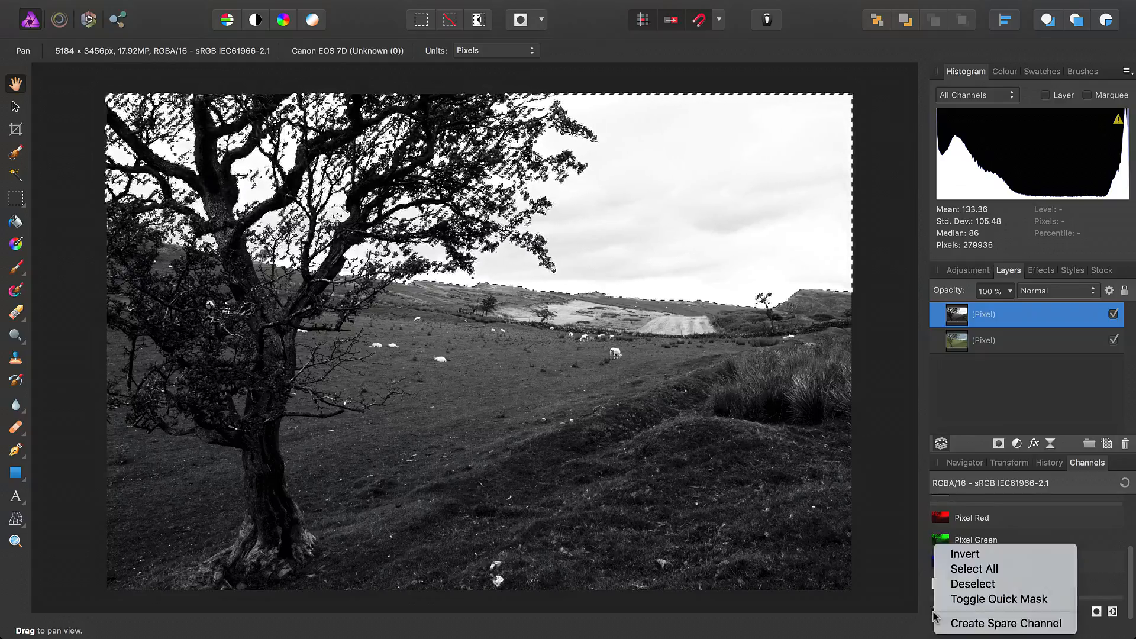
{"action": "left_click", "coordinate": [1002, 623]}
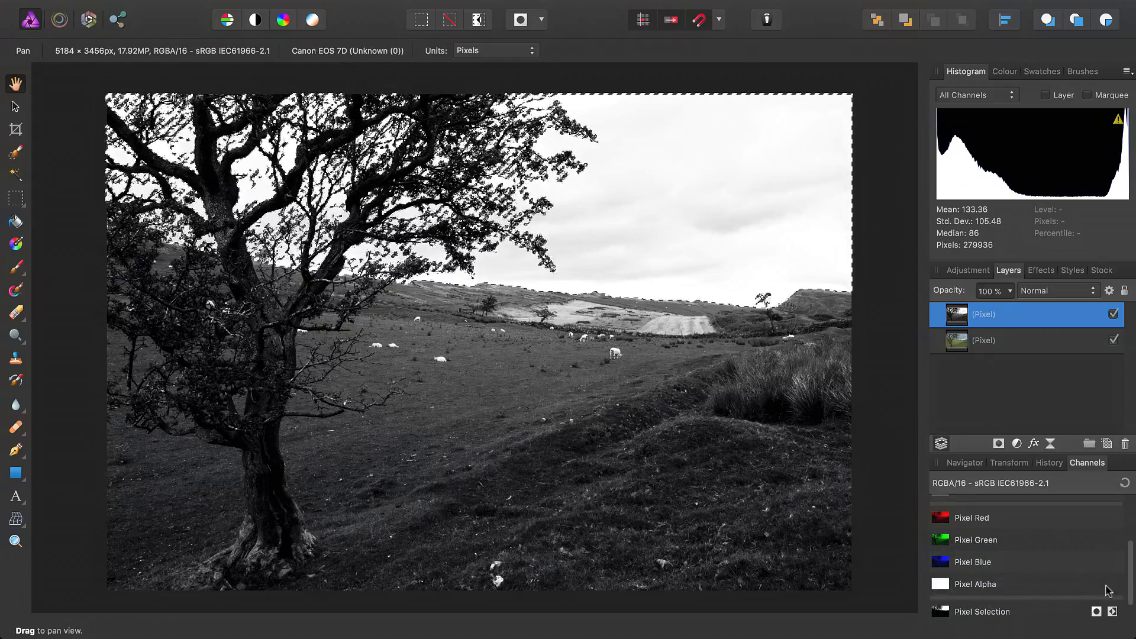
Rename the new spare channel to Selection.
{"action": "left_click_drag", "start_coordinate": [1131, 553], "coordinate": [1132, 575]}
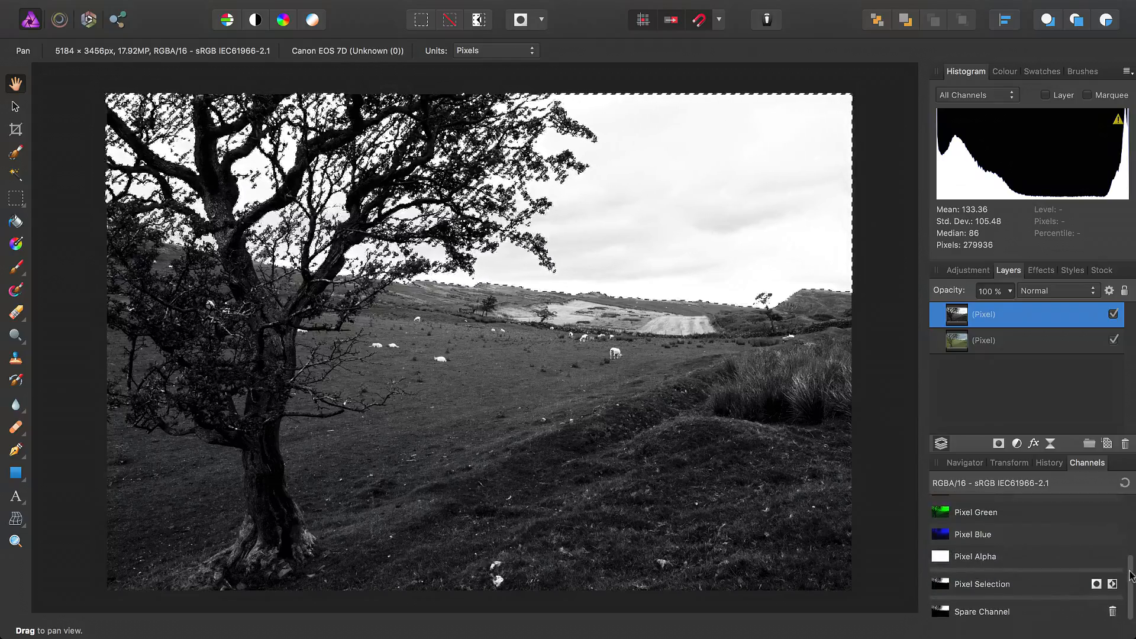
{"action": "right_click", "coordinate": [971, 615]}
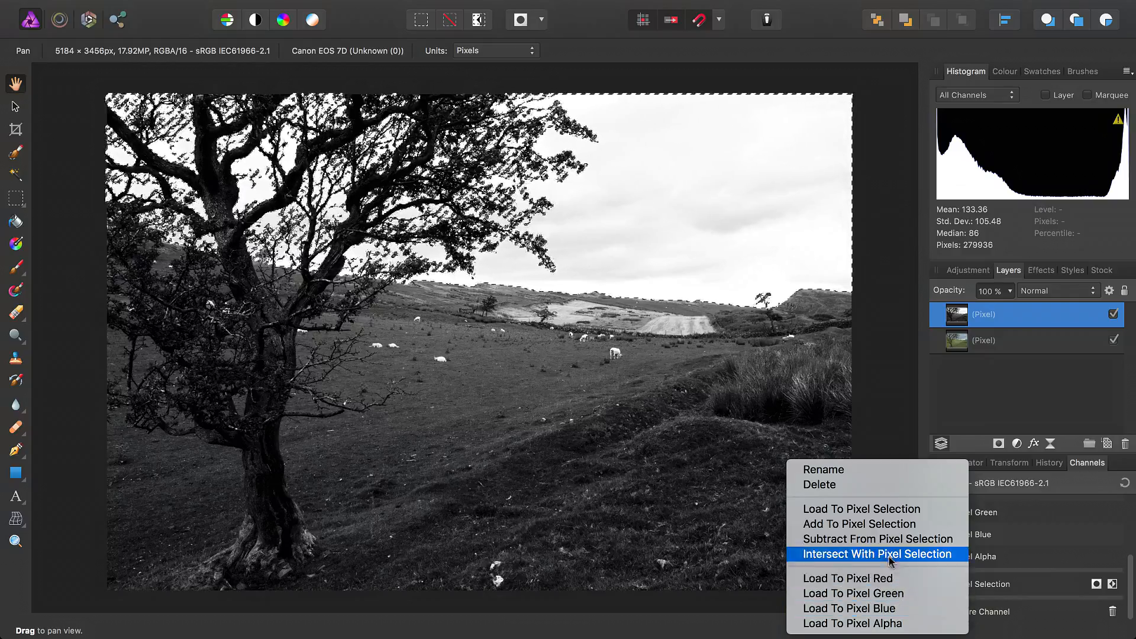
{"action": "left_click", "coordinate": [824, 470]}
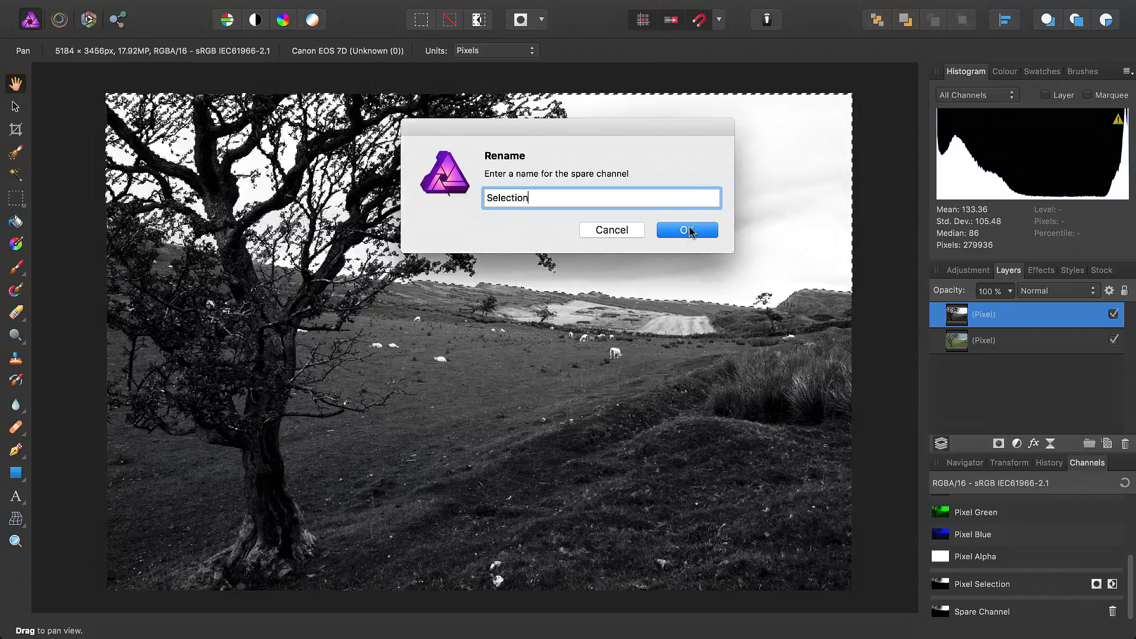
{"action": "left_click", "coordinate": [686, 231]}
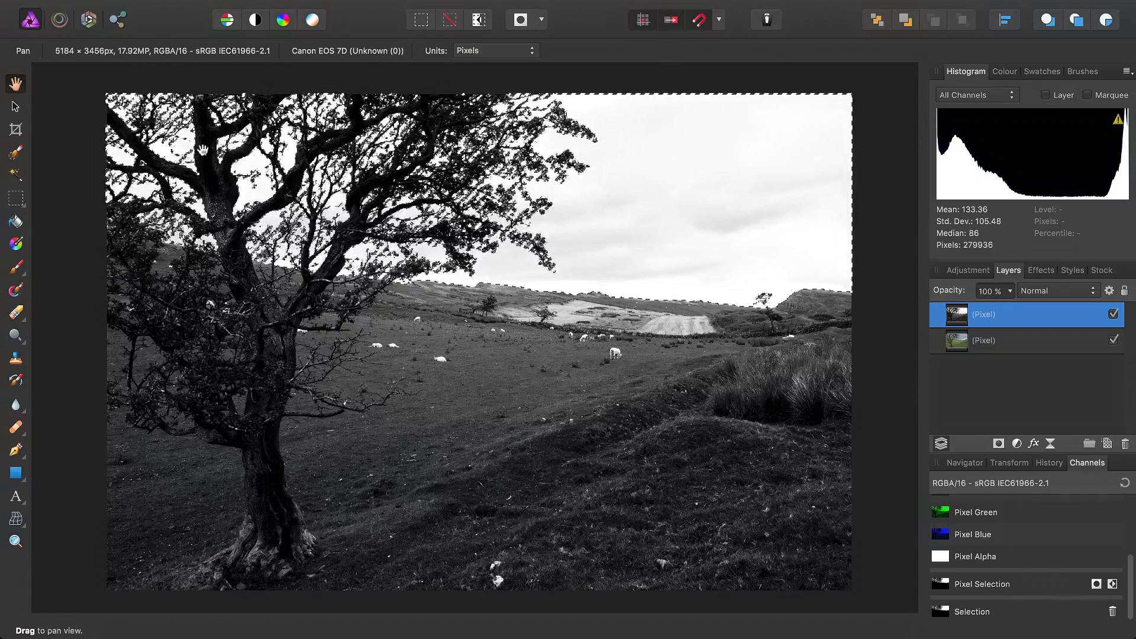
Refine the edges of the sky selection around the tree branches using the default settings, with Selection as the output.
{"action": "left_click", "coordinate": [17, 154]}
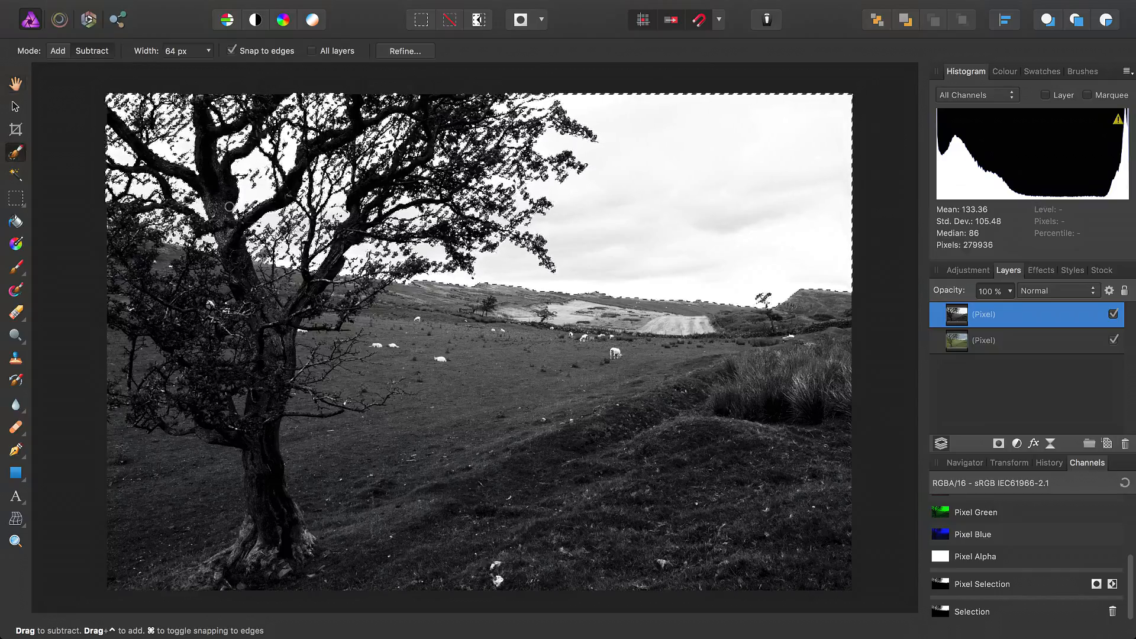
{"action": "left_click", "coordinate": [406, 52]}
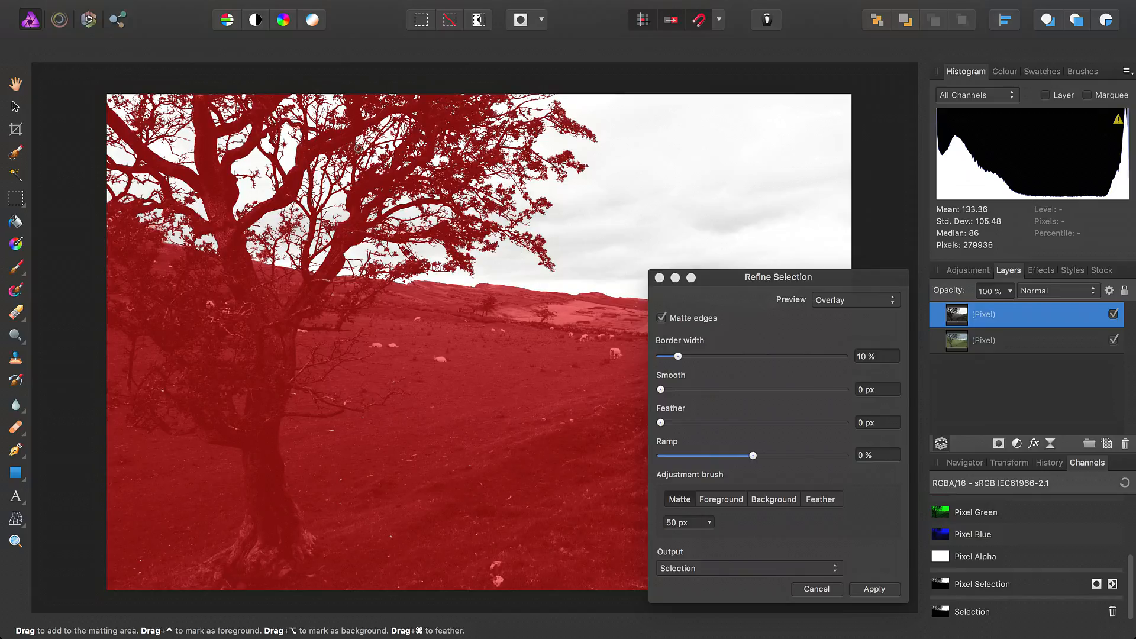
{"action": "scroll", "coordinate": [358, 149], "scroll_direction": "up", "scroll_amount": 5}
{"action": "scroll", "coordinate": [436, 349], "scroll_direction": "up", "scroll_amount": 6}
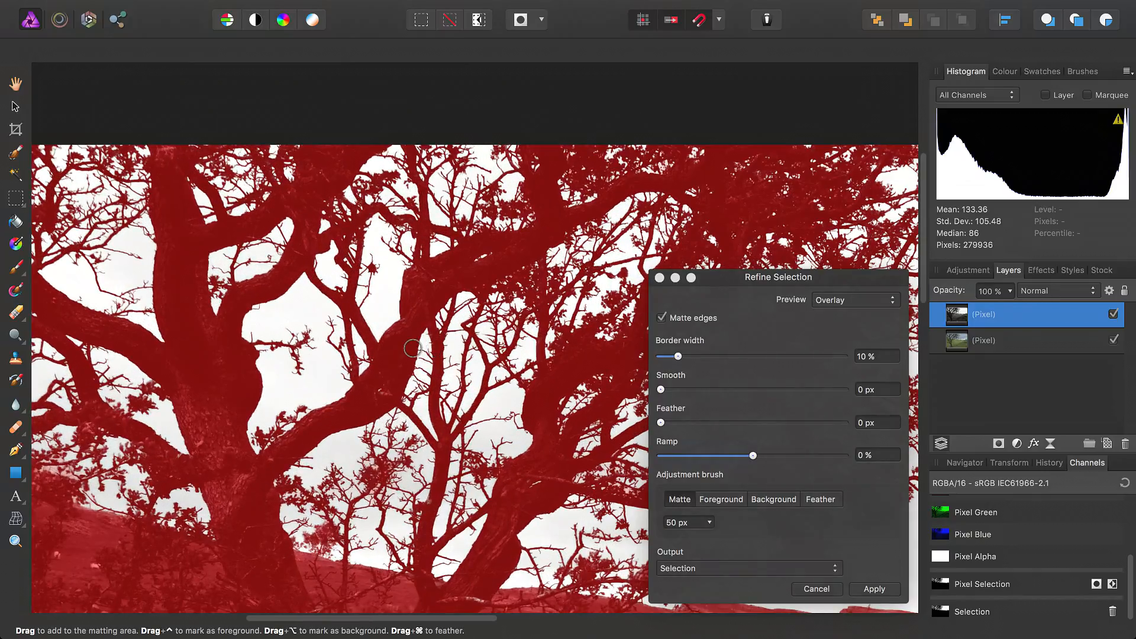
{"action": "scroll", "coordinate": [412, 348], "scroll_direction": "left", "scroll_amount": 5}
{"action": "scroll", "coordinate": [412, 348], "scroll_direction": "up", "scroll_amount": 3}
{"action": "left_click_drag", "start_coordinate": [722, 282], "coordinate": [829, 263]}
{"action": "scroll", "coordinate": [462, 271], "scroll_direction": "down", "scroll_amount": 4}
{"action": "scroll", "coordinate": [462, 271], "scroll_direction": "right", "scroll_amount": 3}
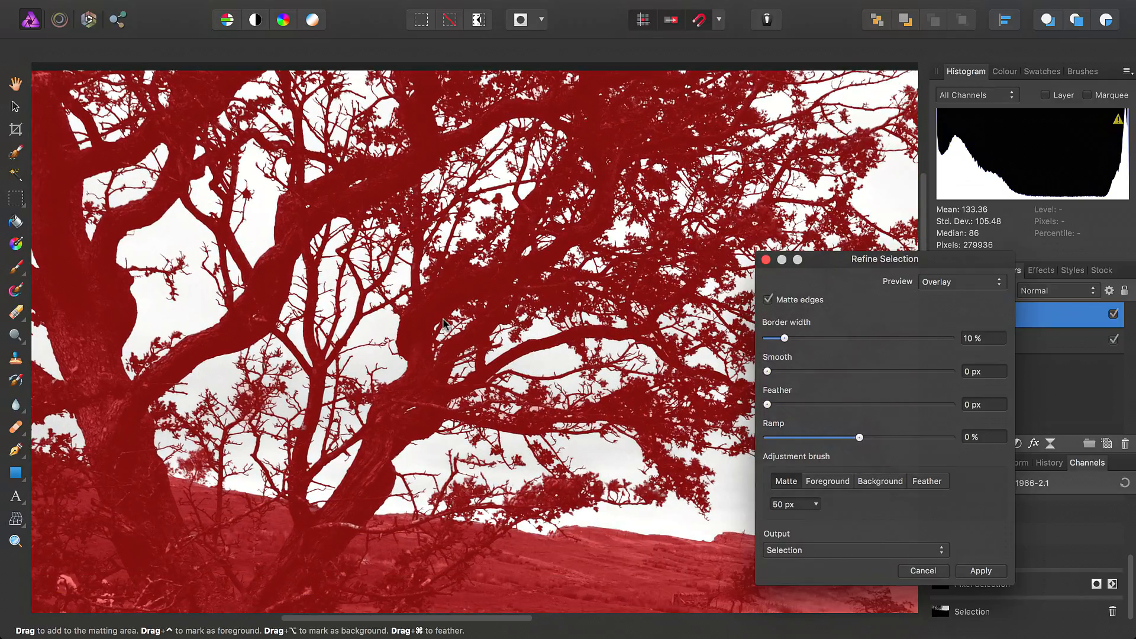
{"action": "left_click", "coordinate": [981, 571]}
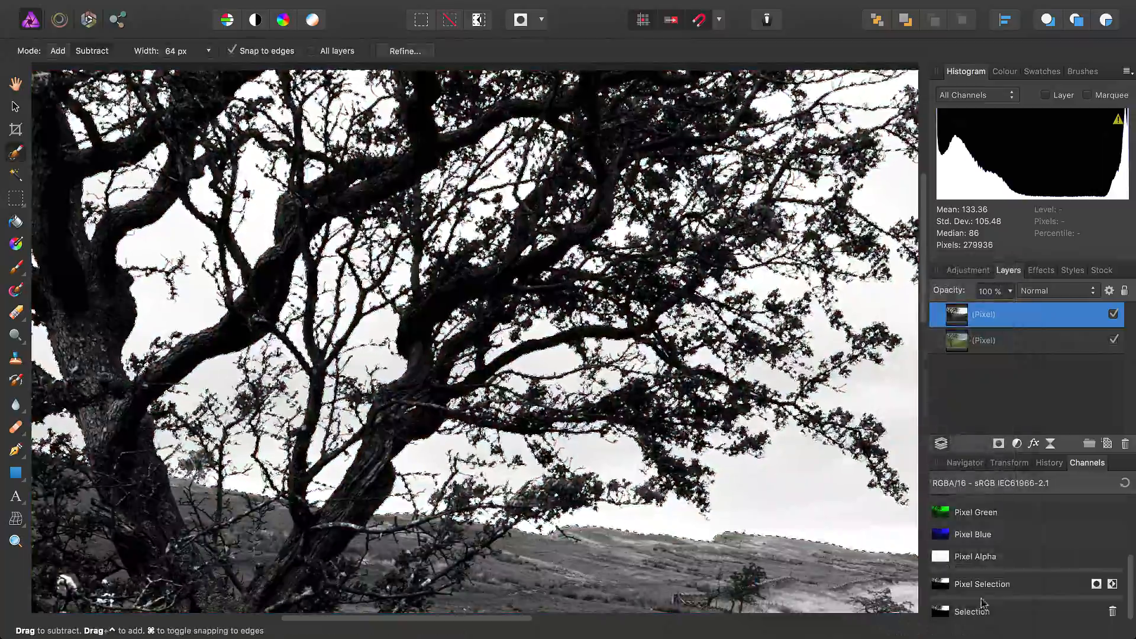
Create a spare channel from the refined pixel selection and rename it Selection Refined.
{"action": "right_click", "coordinate": [981, 603]}
{"action": "left_click", "coordinate": [1054, 623]}
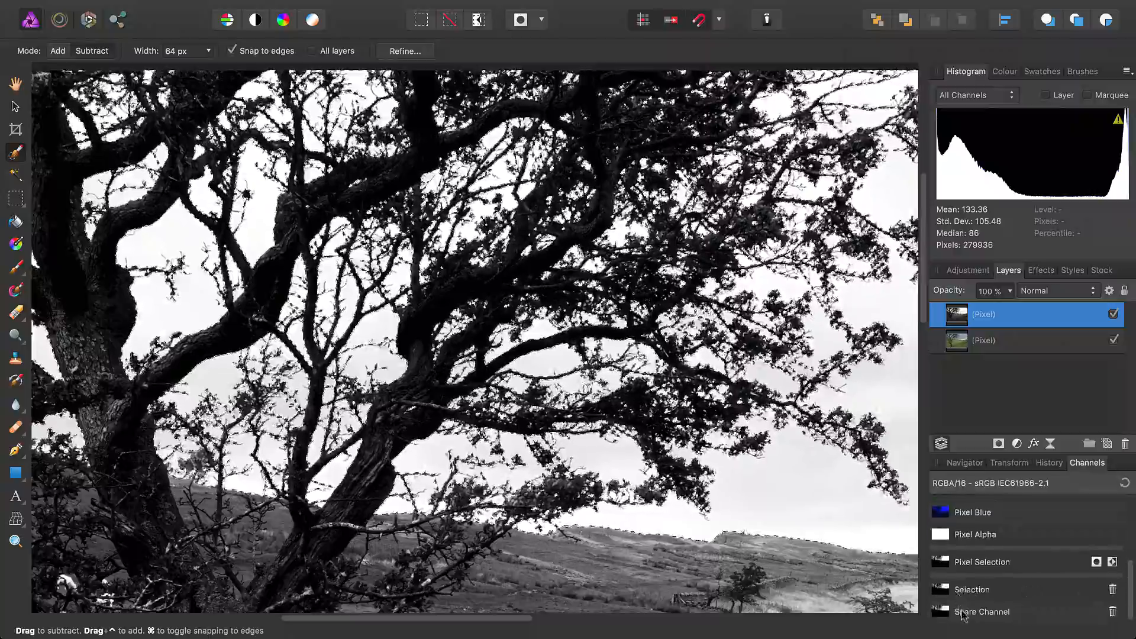
{"action": "right_click", "coordinate": [962, 616]}
{"action": "left_click", "coordinate": [817, 470]}
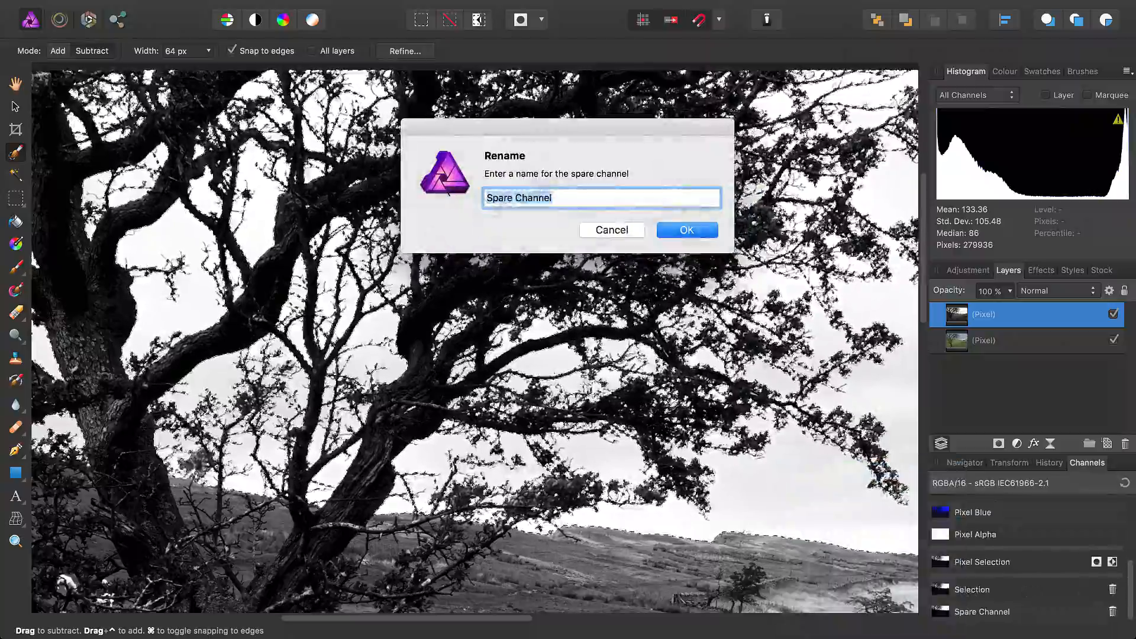
{"action": "type", "text": "Selection Refi"}
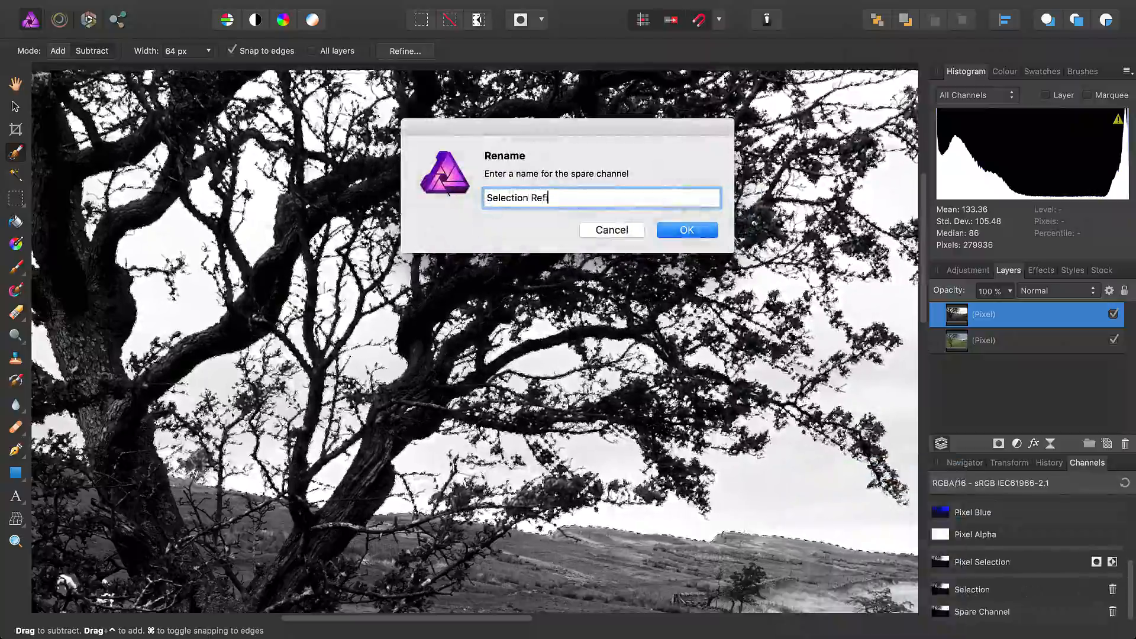
{"action": "type", "text": "ned"}
{"action": "key", "text": "Return"}
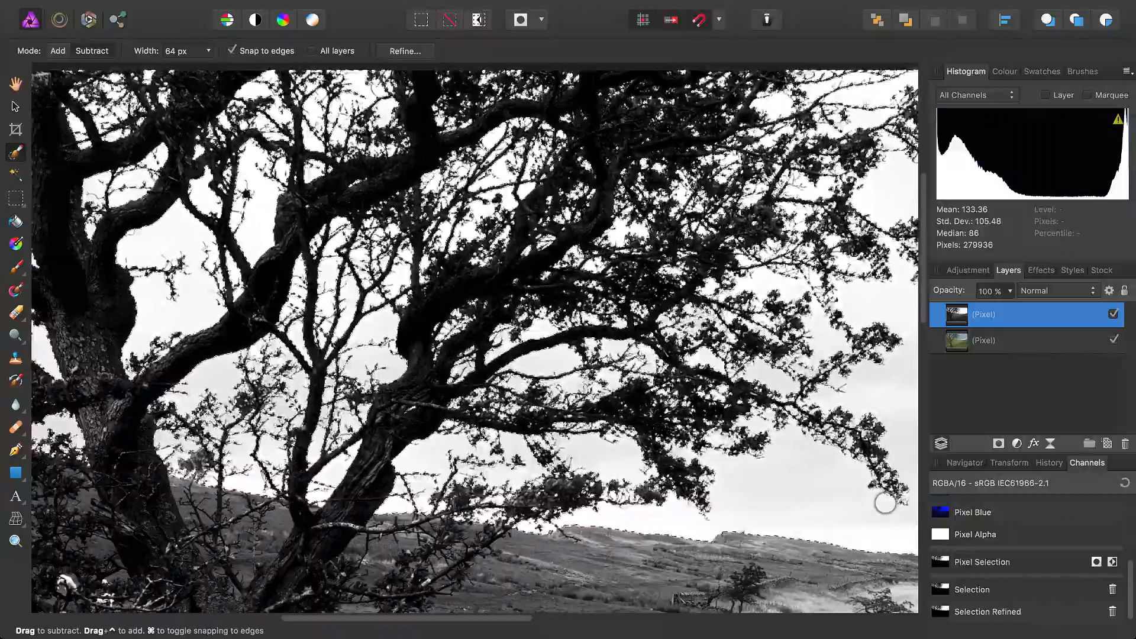
Clear the pixel selection and delete the high-contrast greyscale layer, leaving the whole colour photo in view.
{"action": "left_click", "coordinate": [365, 7]}
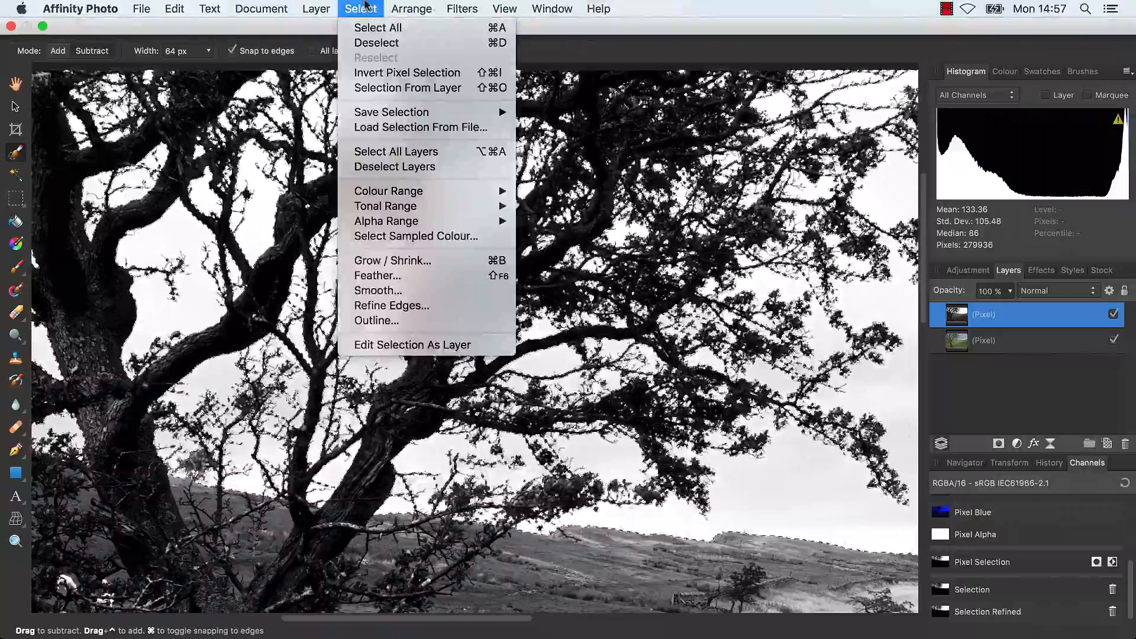
{"action": "left_click", "coordinate": [462, 44]}
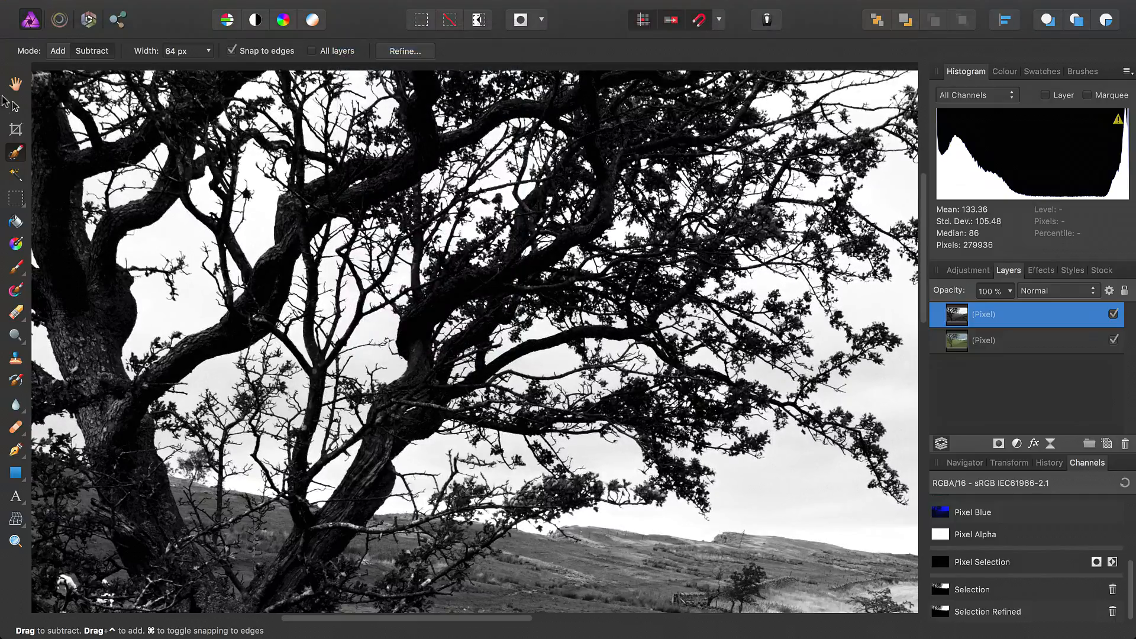
{"action": "left_click", "coordinate": [16, 84]}
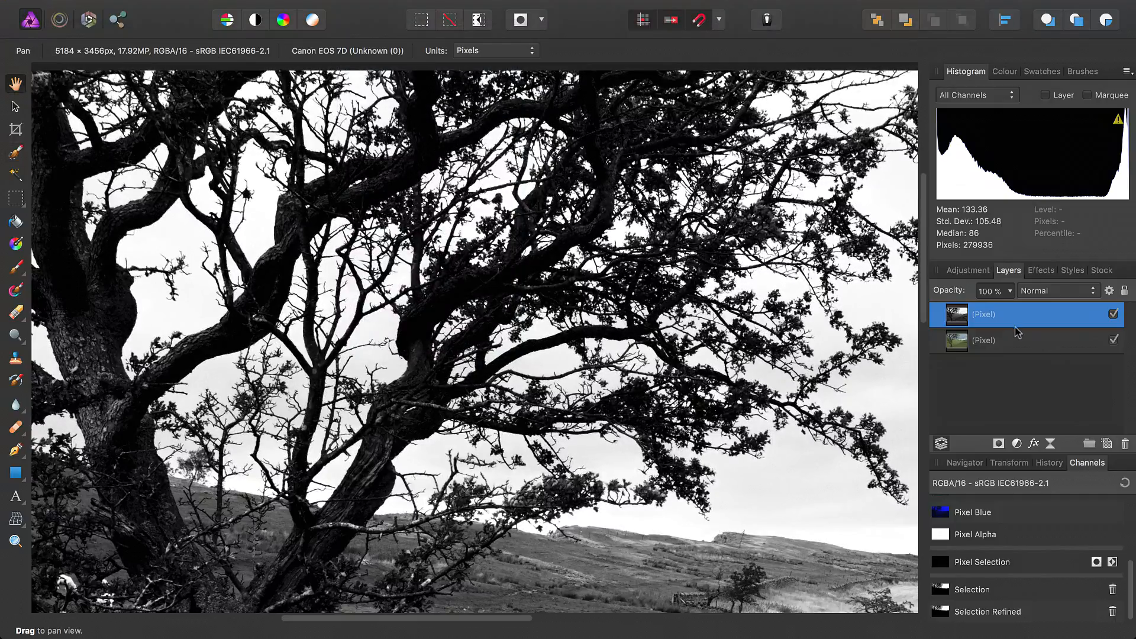
{"action": "key", "text": "Delete"}
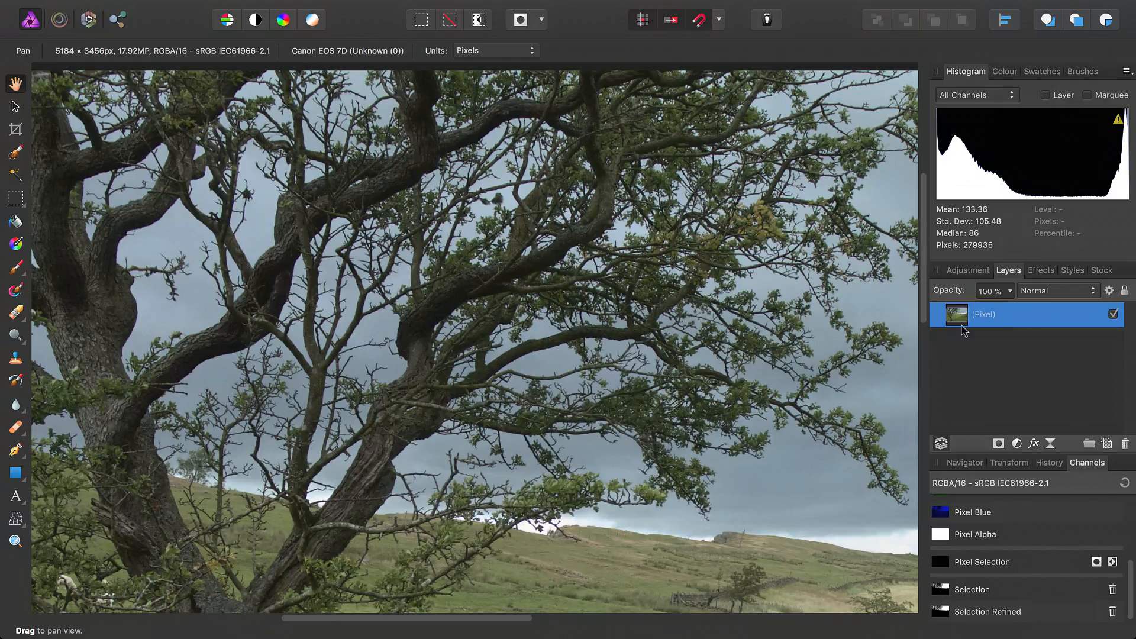
{"action": "left_click_drag", "start_coordinate": [846, 407], "coordinate": [779, 335]}
{"action": "key", "text": "super+0"}
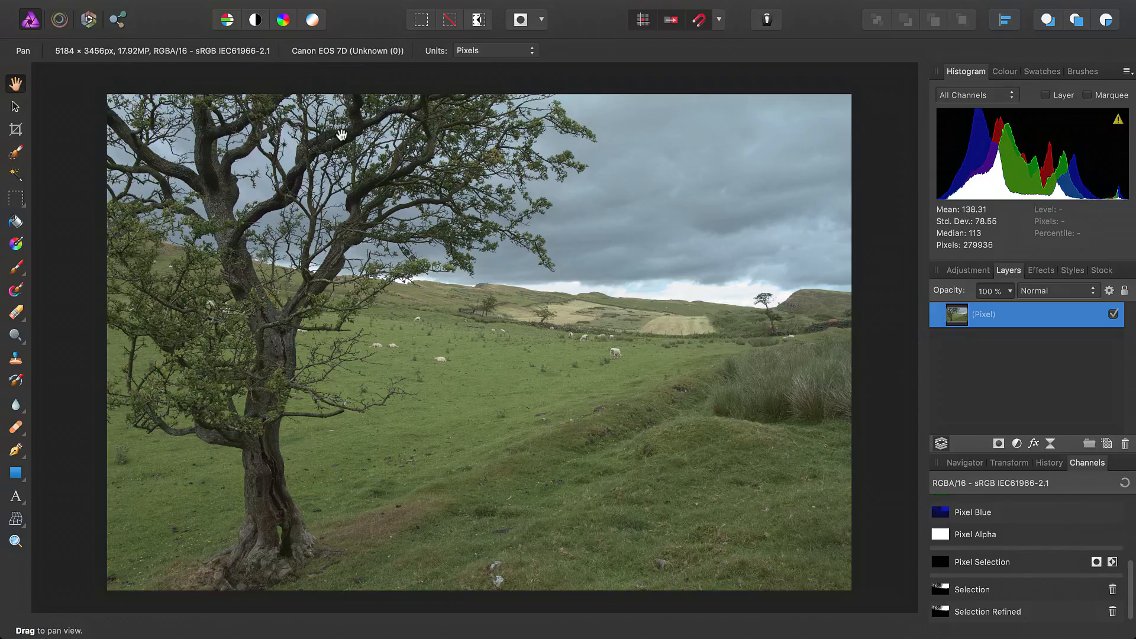
Add an HSL adjustment layer with Saturation Shift at 47% and load the Selection spare channel into its alpha.
{"action": "left_click", "coordinate": [317, 8]}
{"action": "mouse_move", "coordinate": [385, 142]}
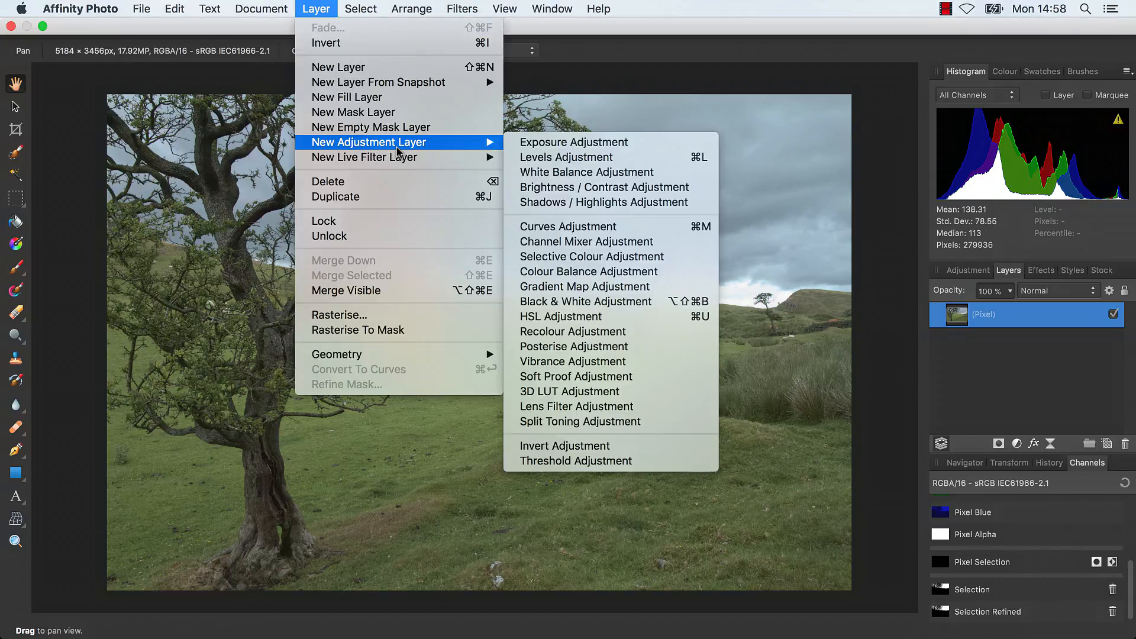
{"action": "left_click", "coordinate": [608, 321]}
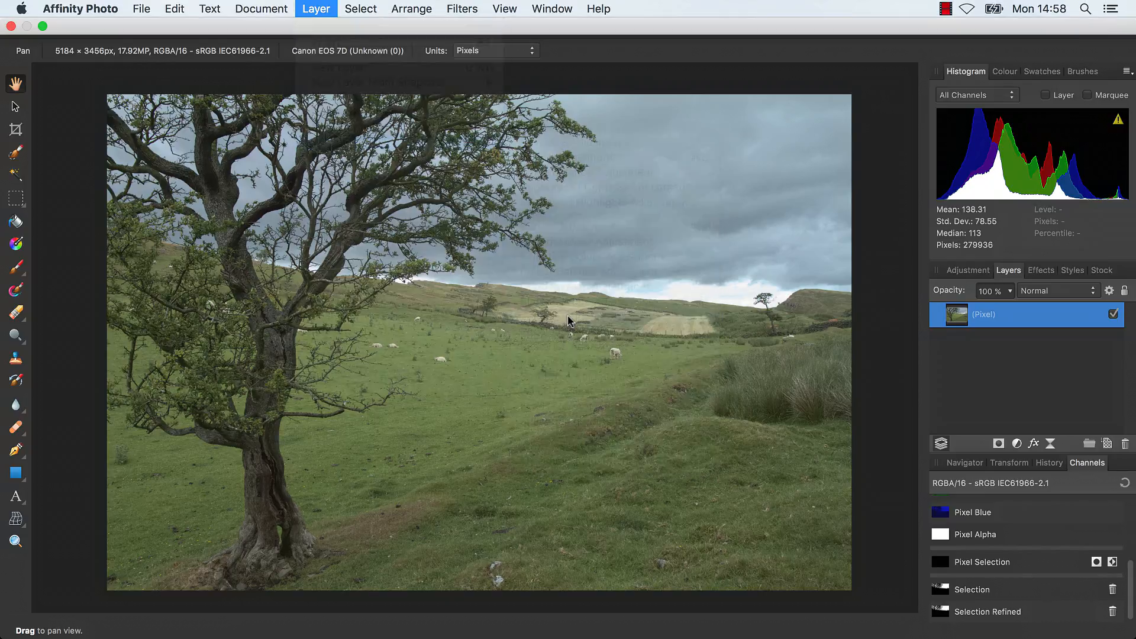
{"action": "left_click_drag", "start_coordinate": [750, 118], "coordinate": [686, 100]}
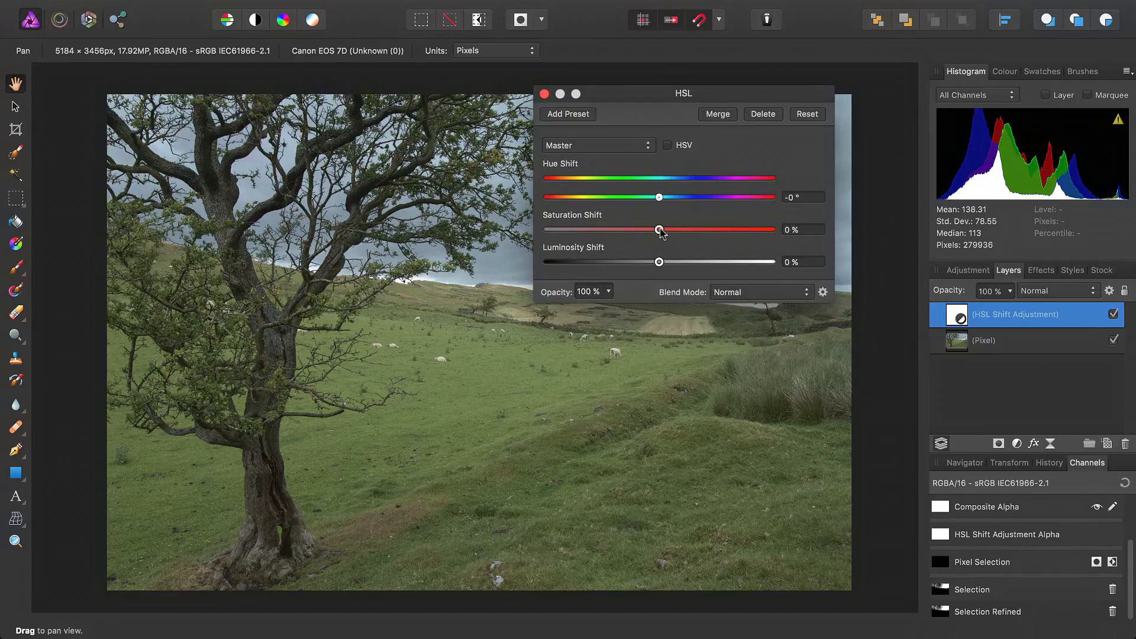
{"action": "left_click_drag", "start_coordinate": [661, 233], "coordinate": [718, 244]}
{"action": "left_click_drag", "start_coordinate": [604, 107], "coordinate": [531, 414]}
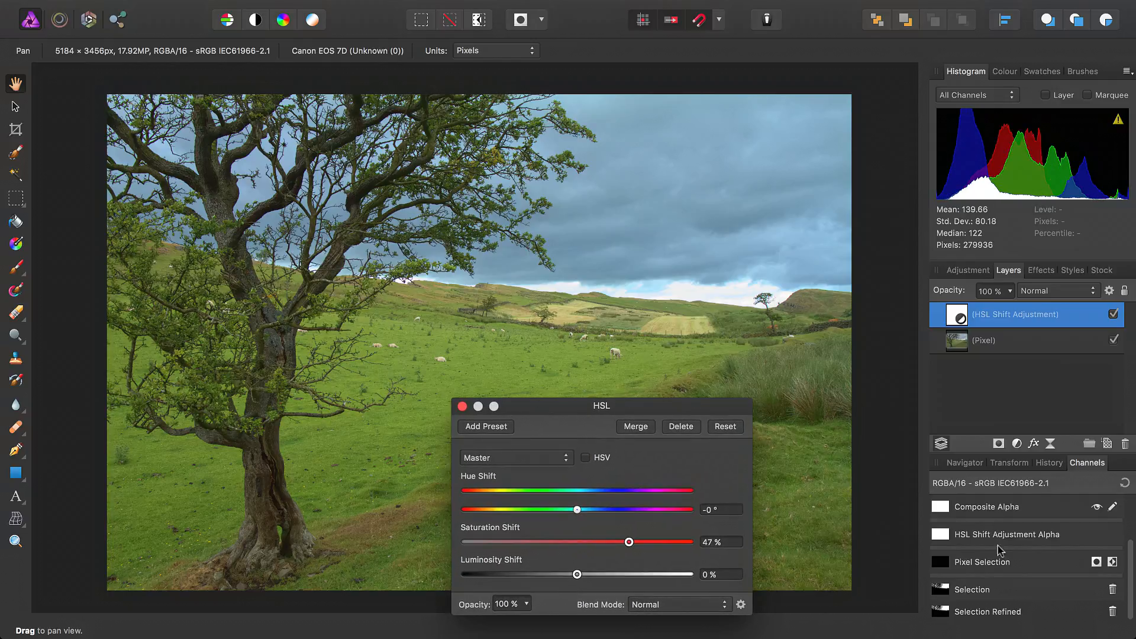
{"action": "right_click", "coordinate": [977, 596]}
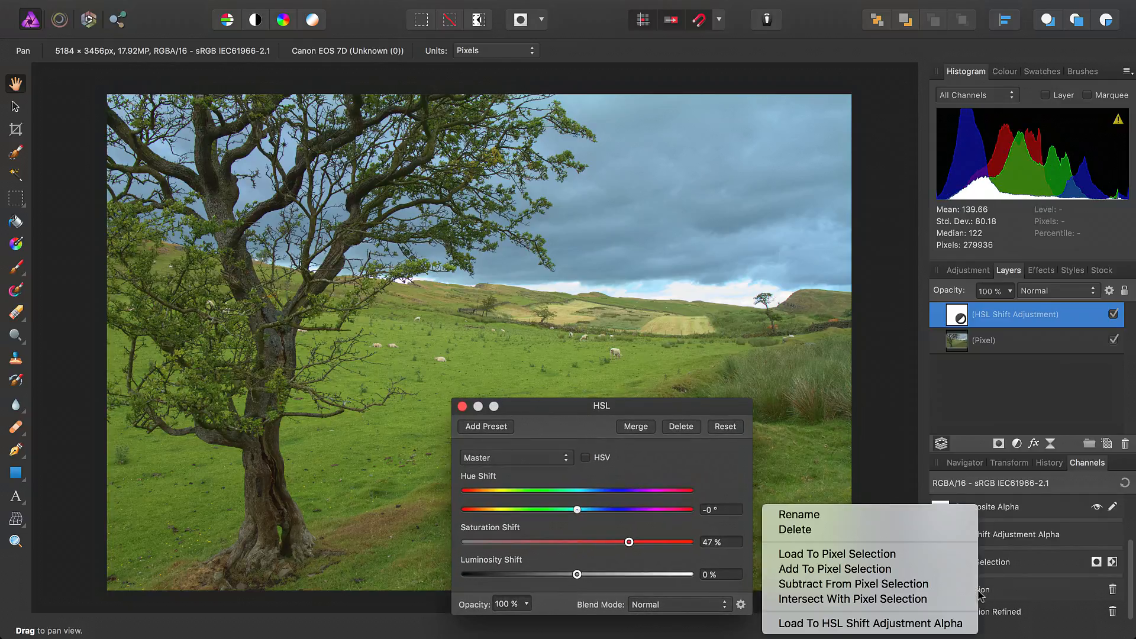
{"action": "left_click", "coordinate": [947, 624]}
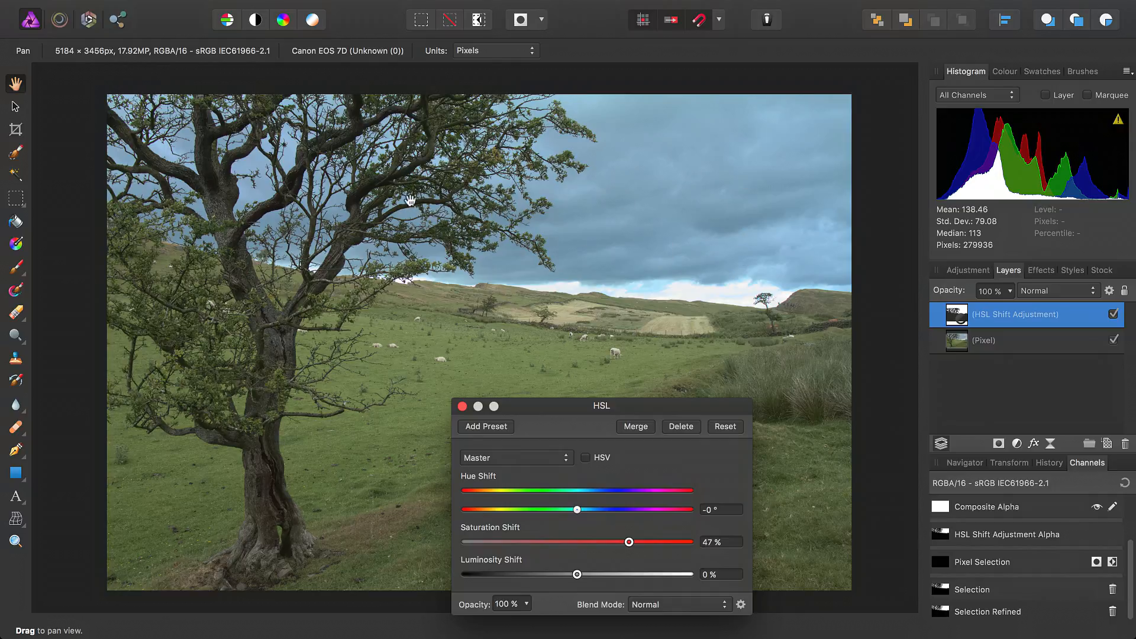
Examine the masked saturation boost up close where the sky meets the tree branches, and return to the whole photo.
{"action": "scroll", "coordinate": [419, 309], "scroll_direction": "up", "scroll_amount": 5}
{"action": "left_click_drag", "start_coordinate": [533, 222], "coordinate": [521, 498]}
{"action": "left_click_drag", "start_coordinate": [492, 260], "coordinate": [487, 377]}
{"action": "left_click_drag", "start_coordinate": [398, 310], "coordinate": [855, 315]}
{"action": "left_click_drag", "start_coordinate": [305, 300], "coordinate": [750, 264]}
{"action": "left_click_drag", "start_coordinate": [477, 349], "coordinate": [632, 415]}
{"action": "left_click_drag", "start_coordinate": [518, 390], "coordinate": [393, 435]}
{"action": "left_click_drag", "start_coordinate": [665, 254], "coordinate": [443, 197]}
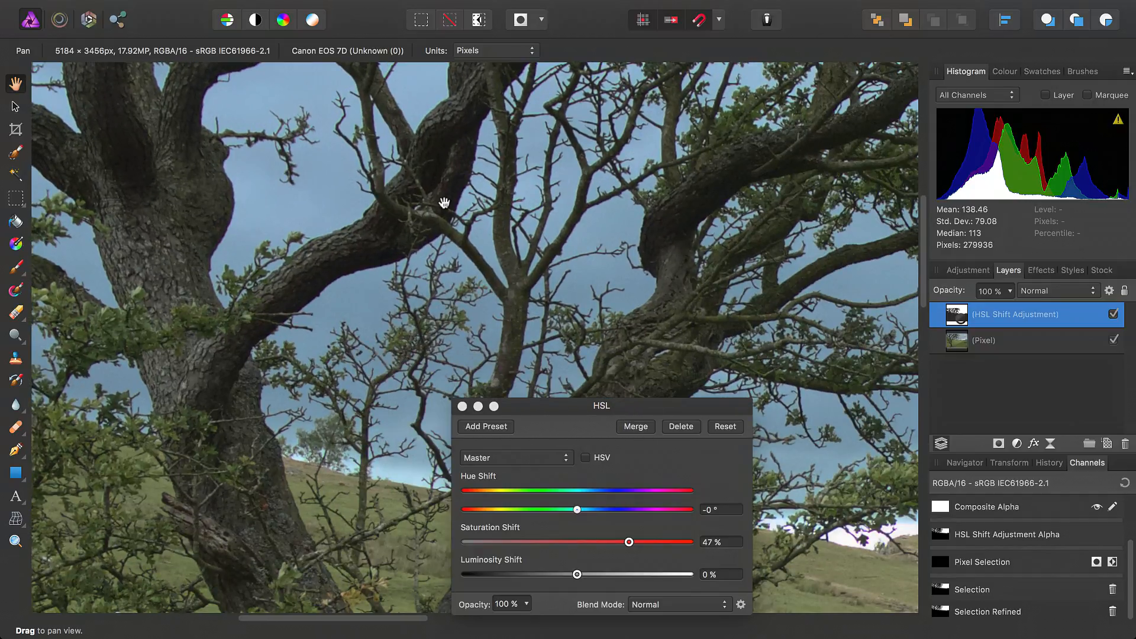
{"action": "key", "text": "super+0"}
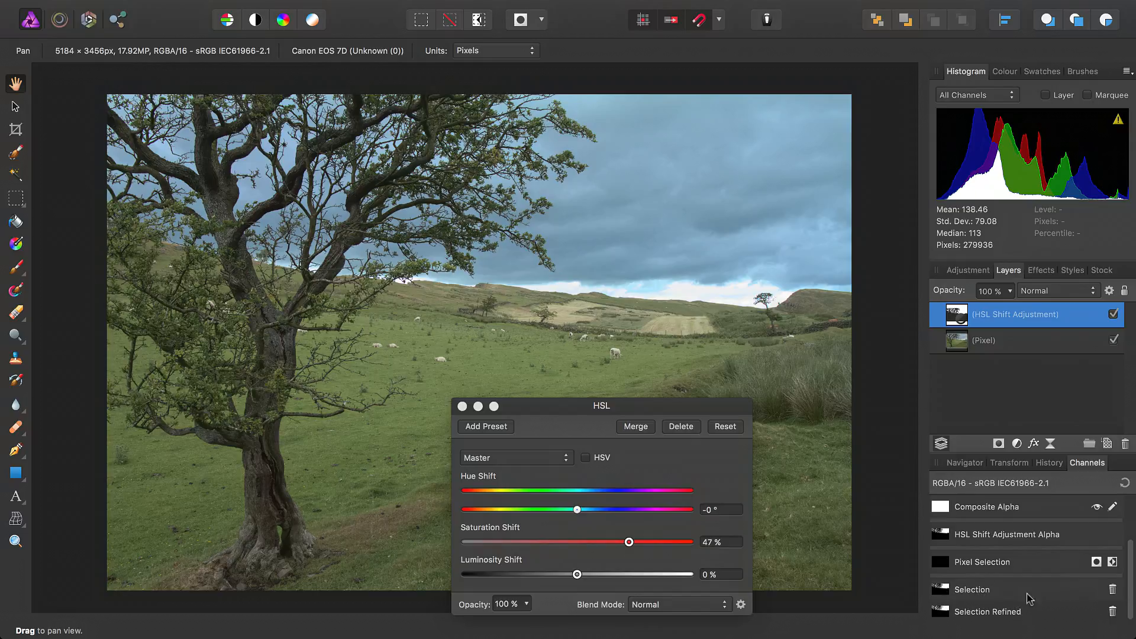
Invert the HSL adjustment's alpha channel so the adjustment affects the landscape instead of the sky.
{"action": "right_click", "coordinate": [941, 533]}
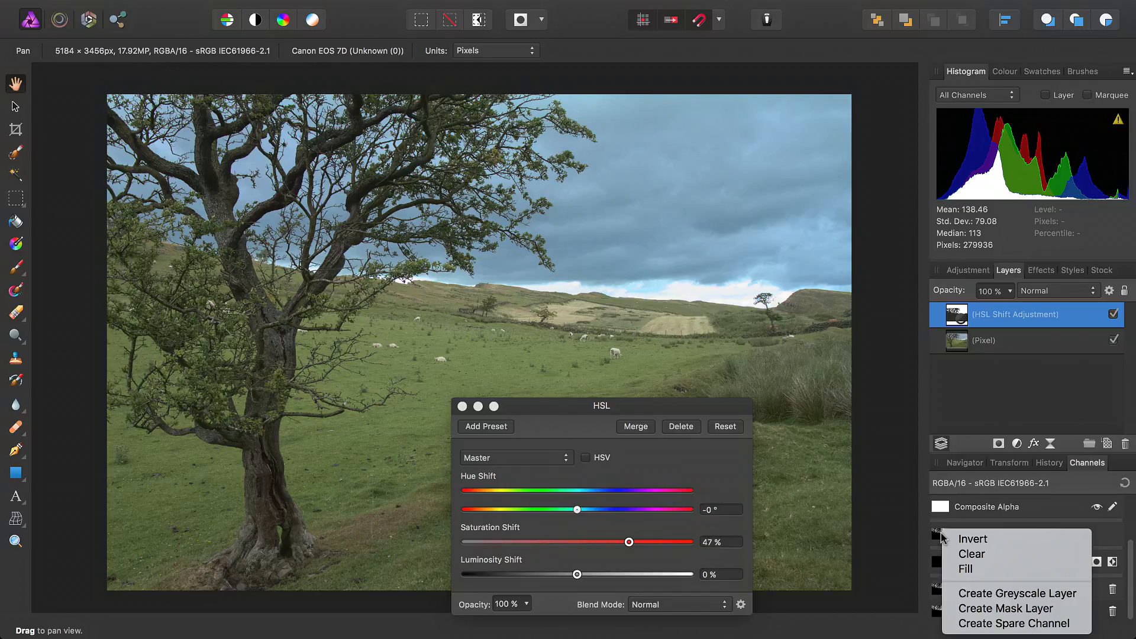
{"action": "left_click", "coordinate": [989, 539]}
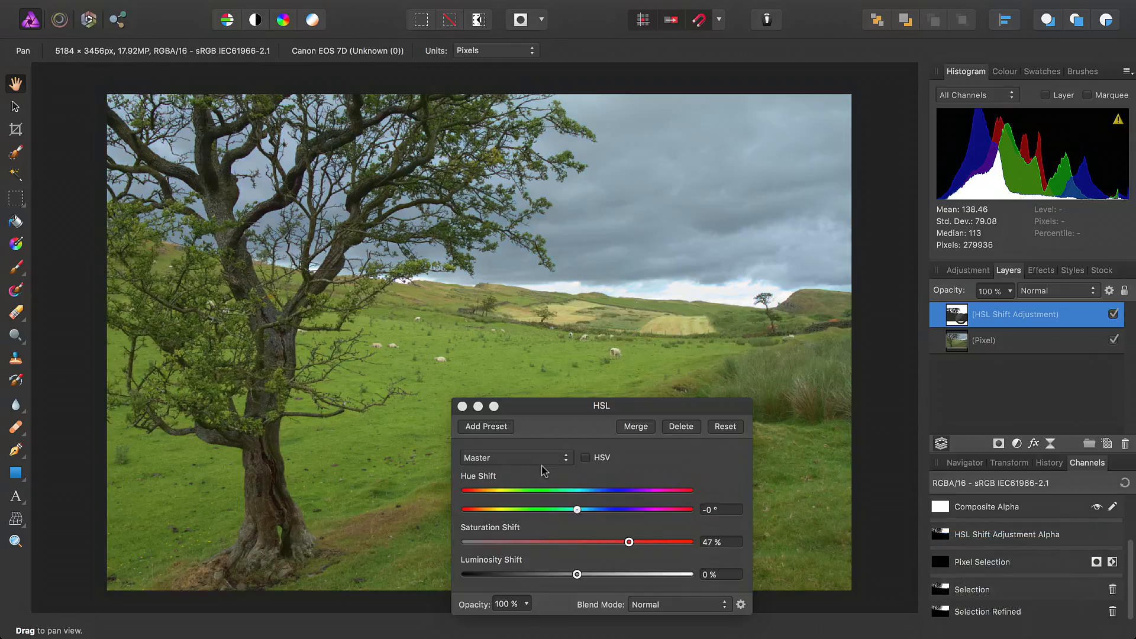
{"action": "left_click_drag", "start_coordinate": [599, 406], "coordinate": [768, 283]}
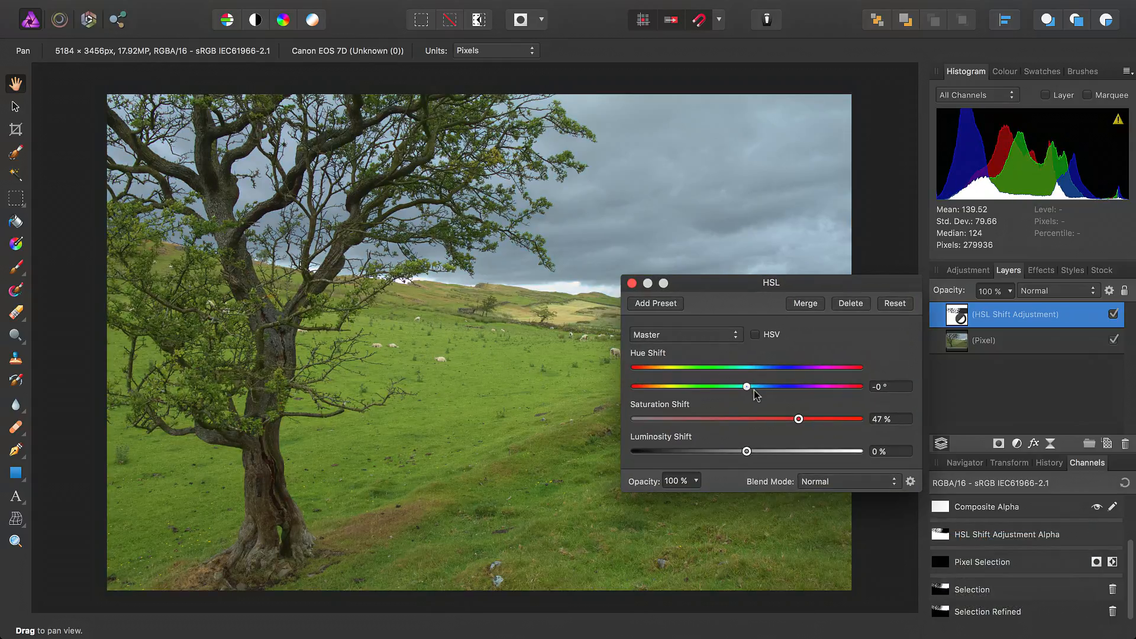
Set the HSL Hue Shift to 19.6° with readjusted saturation, and compare the photo with and without the adjustment.
{"action": "mouse_move", "coordinate": [750, 390]}
{"action": "left_mouse_down"}
{"action": "mouse_move", "coordinate": [769, 390]}
{"action": "mouse_move", "coordinate": [759, 389]}
{"action": "left_mouse_up"}
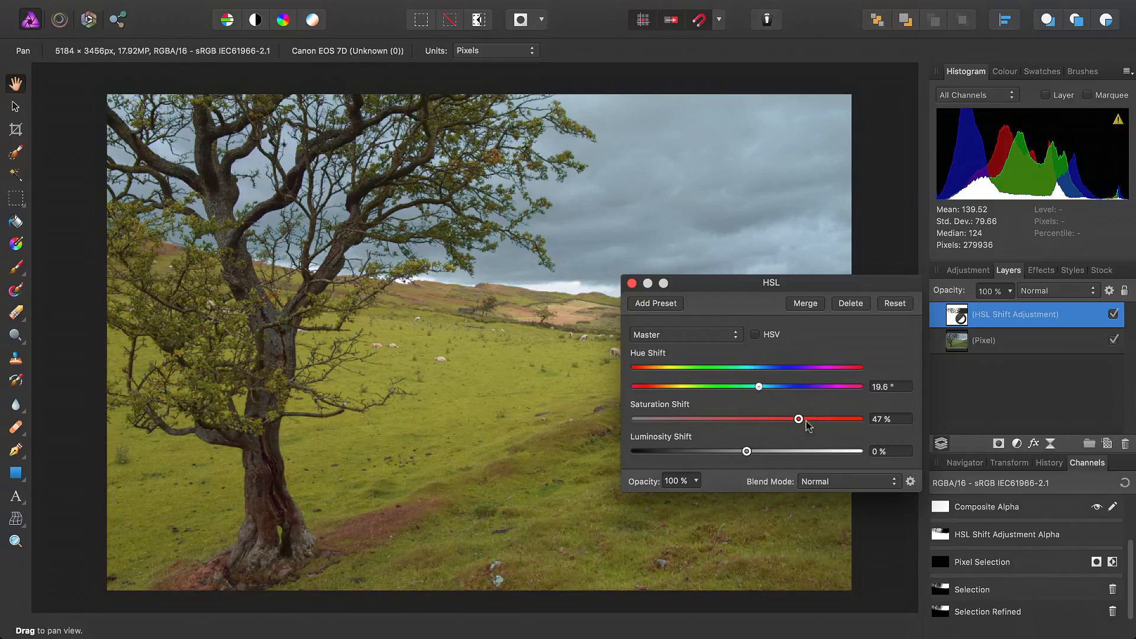
{"action": "mouse_move", "coordinate": [812, 424]}
{"action": "left_mouse_down"}
{"action": "mouse_move", "coordinate": [780, 425]}
{"action": "mouse_move", "coordinate": [797, 425]}
{"action": "left_mouse_up"}
{"action": "left_click", "coordinate": [631, 283]}
{"action": "left_click", "coordinate": [1113, 314]}
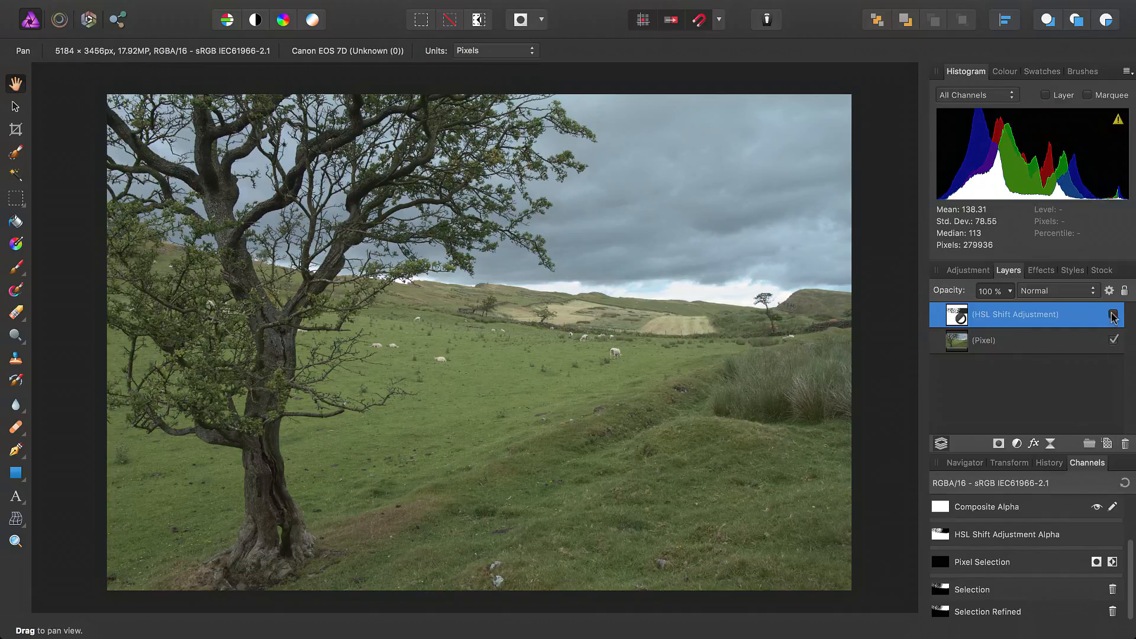
{"action": "left_click", "coordinate": [1113, 315]}
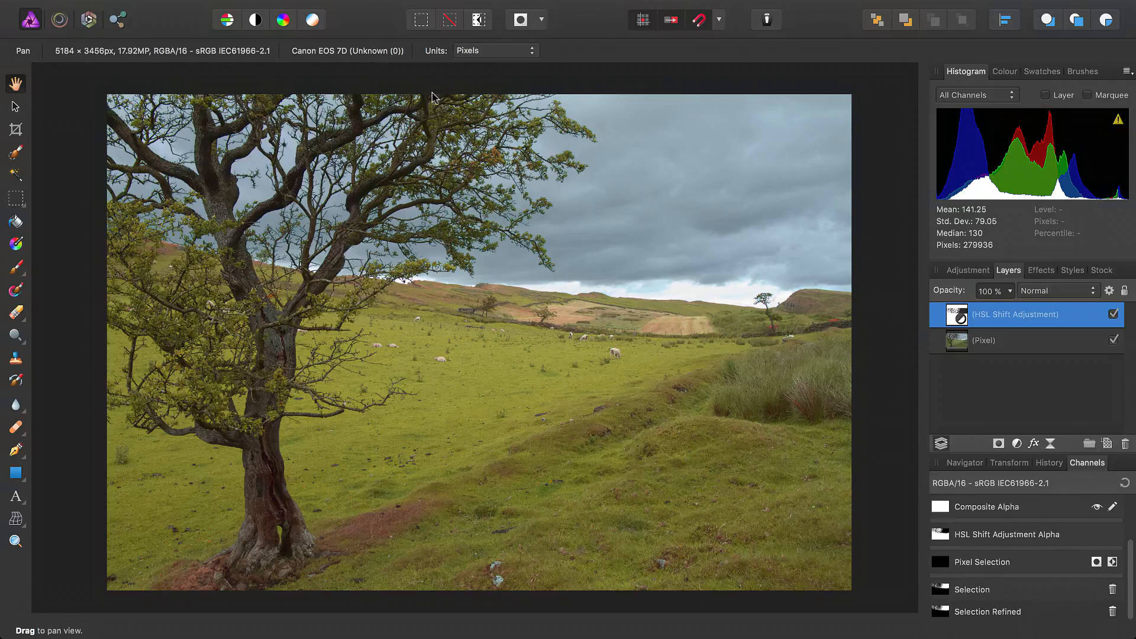
Add a Brightness / Contrast adjustment layer and load the Selection Refined spare channel into its alpha.
{"action": "left_click", "coordinate": [316, 8]}
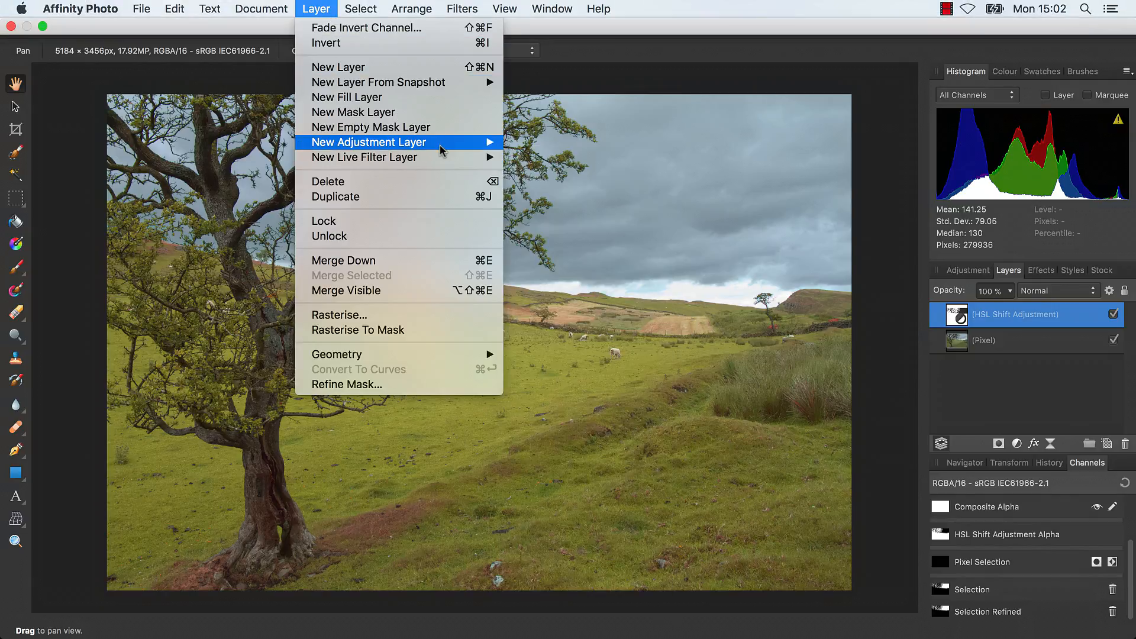
{"action": "mouse_move", "coordinate": [441, 150]}
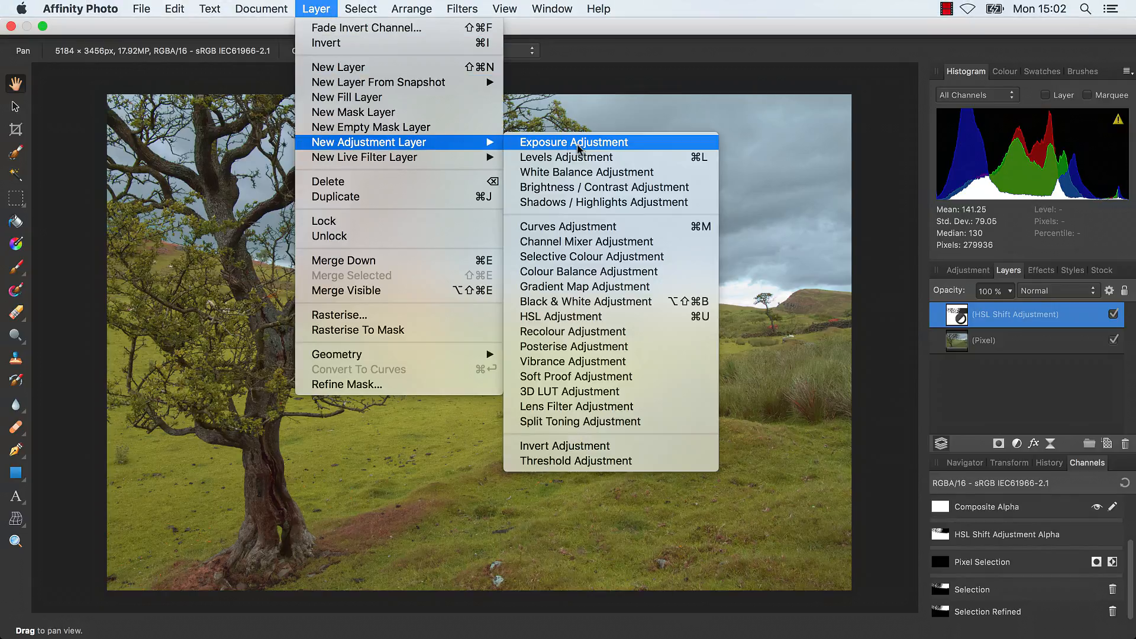
{"action": "left_click", "coordinate": [648, 189]}
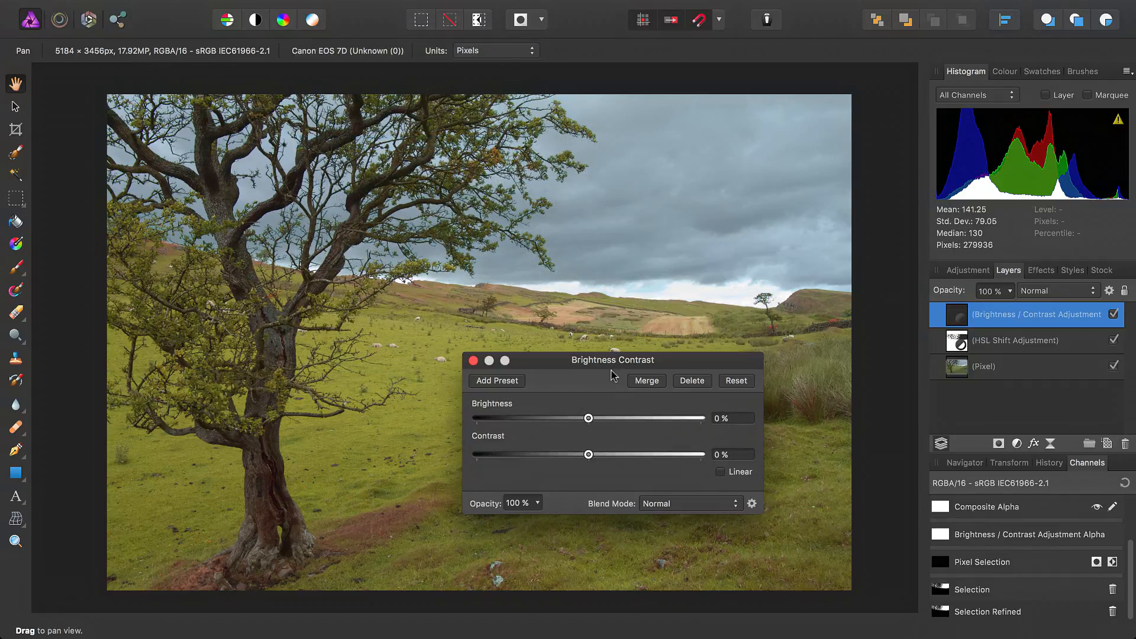
{"action": "left_click_drag", "start_coordinate": [611, 375], "coordinate": [656, 252]}
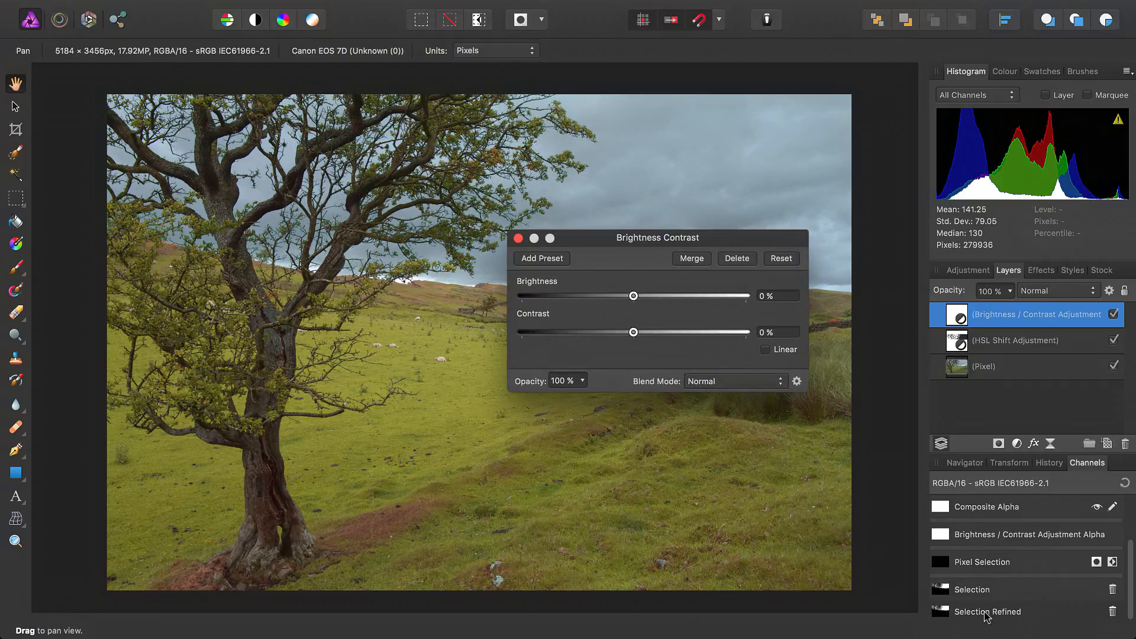
{"action": "right_click", "coordinate": [943, 614]}
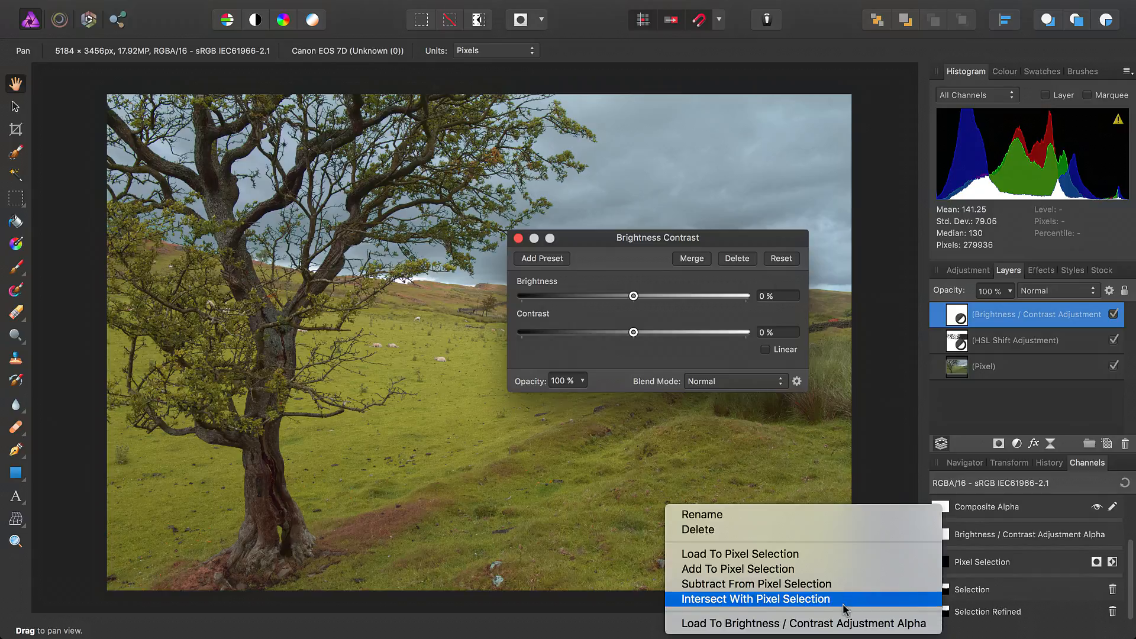
{"action": "left_click", "coordinate": [882, 625]}
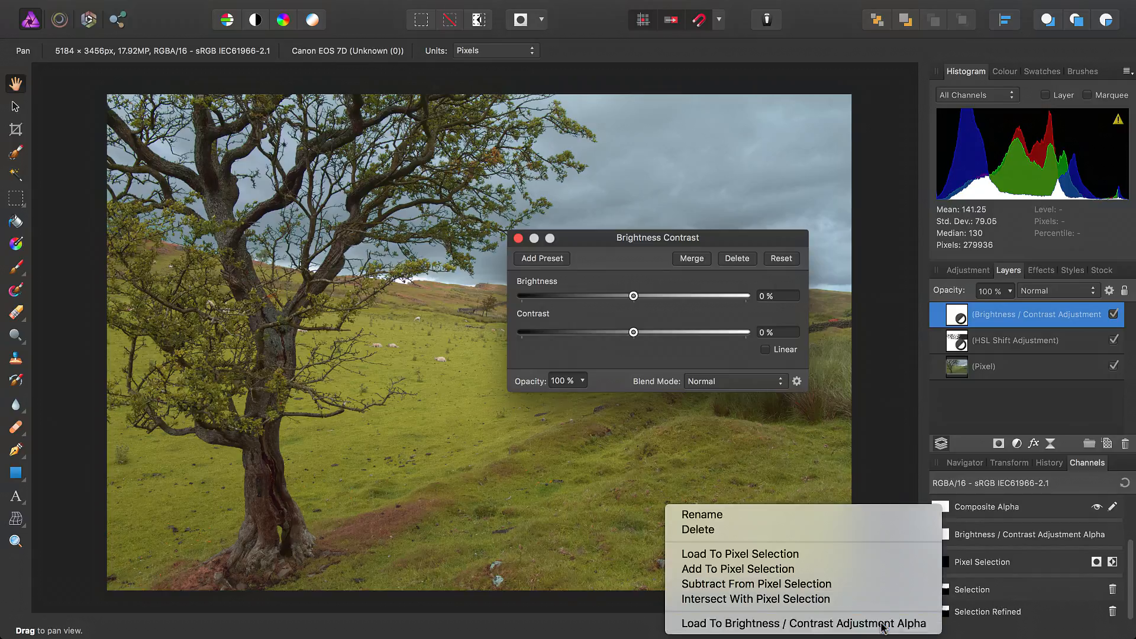
{"action": "left_click_drag", "start_coordinate": [656, 253], "coordinate": [597, 388]}
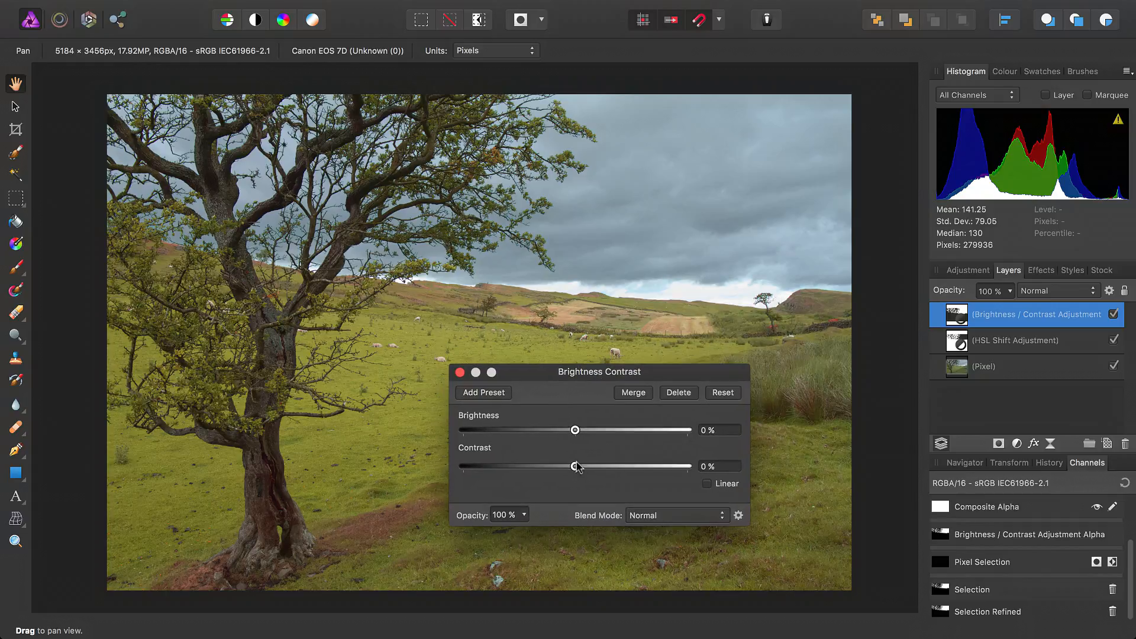
Set the sky's Brightness / Contrast adjustment to 37% contrast and 11% brightness, and close its settings.
{"action": "left_click_drag", "start_coordinate": [575, 466], "coordinate": [616, 477]}
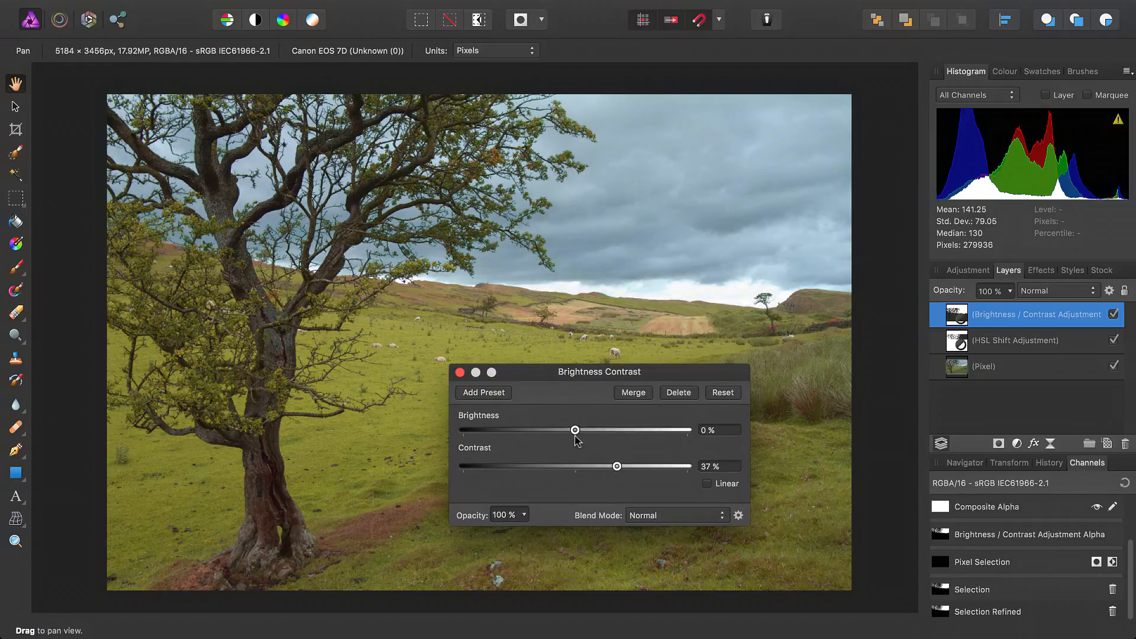
{"action": "left_click_drag", "start_coordinate": [582, 434], "coordinate": [588, 434]}
{"action": "left_click_drag", "start_coordinate": [492, 376], "coordinate": [529, 353]}
{"action": "left_click", "coordinate": [496, 349]}
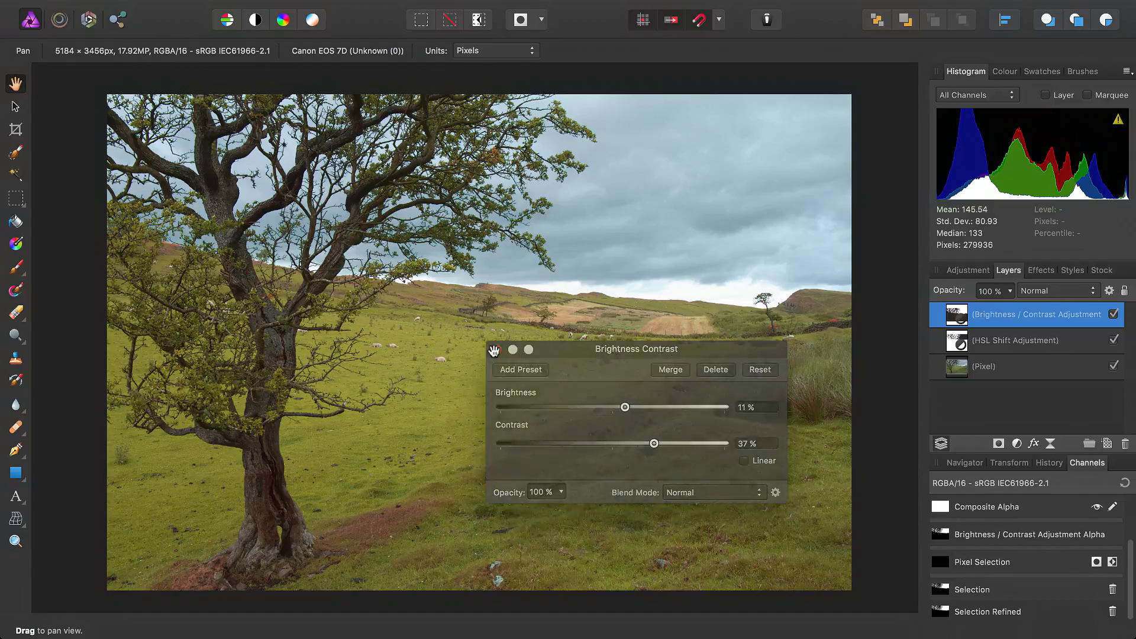
Examine the edges between the adjusted sky and the tree's branches, leaves and trunk up close, and return to the whole photo.
{"action": "left_click_drag", "start_coordinate": [505, 187], "coordinate": [538, 217]}
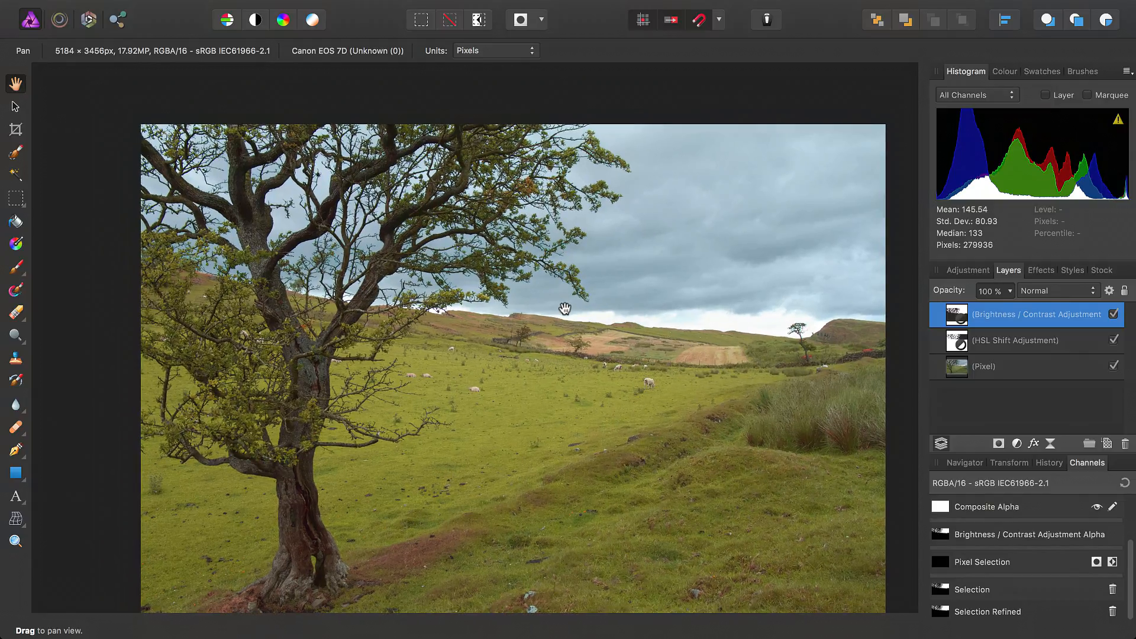
{"action": "key", "text": "super+1"}
{"action": "left_click_drag", "start_coordinate": [600, 266], "coordinate": [657, 571]}
{"action": "left_click_drag", "start_coordinate": [683, 299], "coordinate": [592, 249]}
{"action": "left_click_drag", "start_coordinate": [455, 350], "coordinate": [636, 380]}
{"action": "left_click_drag", "start_coordinate": [403, 350], "coordinate": [427, 392]}
{"action": "left_click_drag", "start_coordinate": [678, 423], "coordinate": [608, 404]}
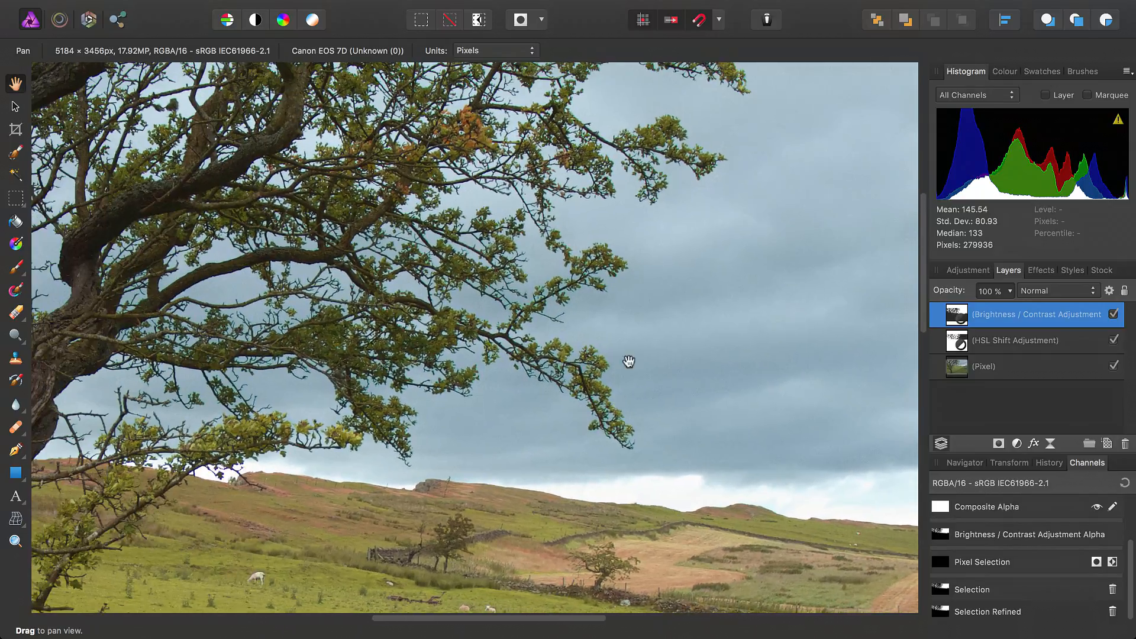
{"action": "left_click_drag", "start_coordinate": [536, 256], "coordinate": [703, 325]}
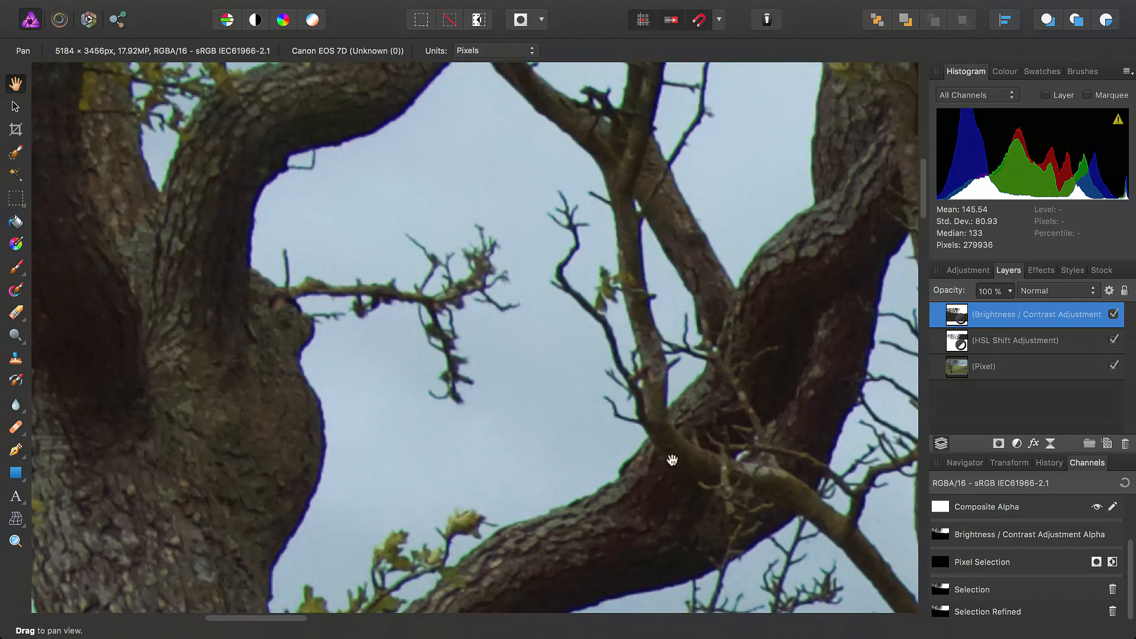
{"action": "left_click_drag", "start_coordinate": [393, 411], "coordinate": [548, 525]}
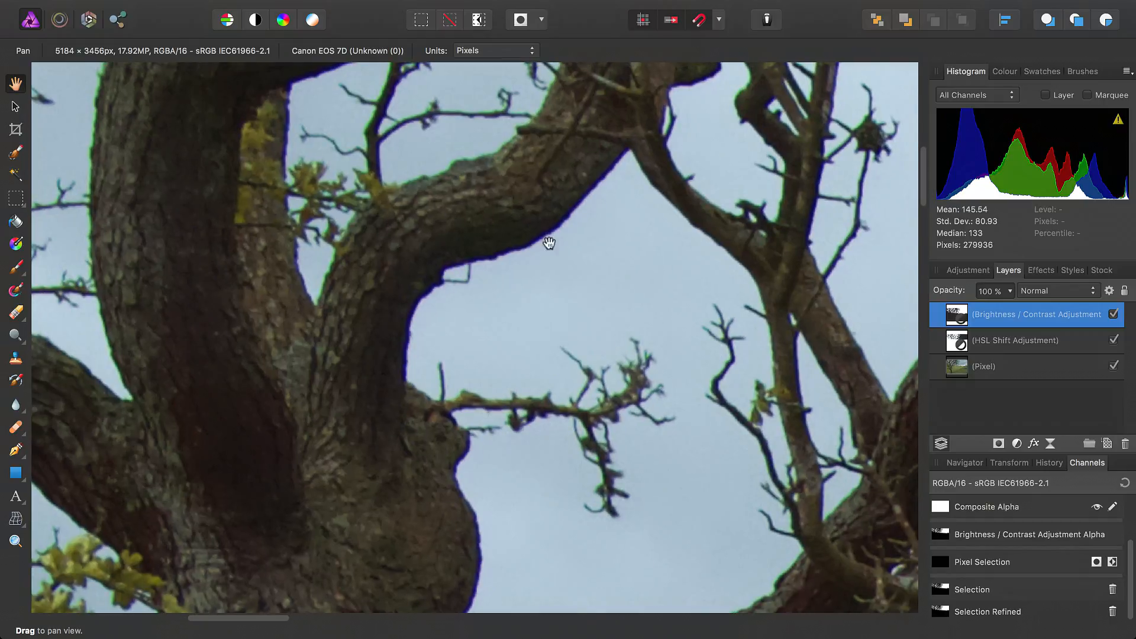
{"action": "left_click_drag", "start_coordinate": [549, 242], "coordinate": [587, 417]}
{"action": "left_click_drag", "start_coordinate": [587, 132], "coordinate": [571, 344]}
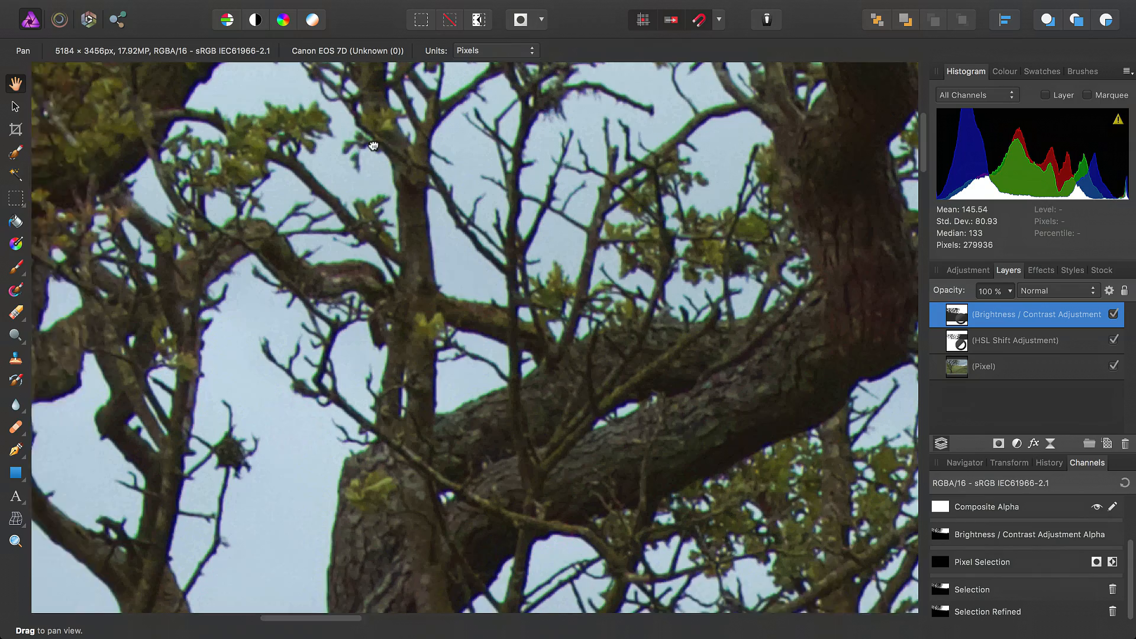
{"action": "left_click_drag", "start_coordinate": [373, 146], "coordinate": [317, 146]}
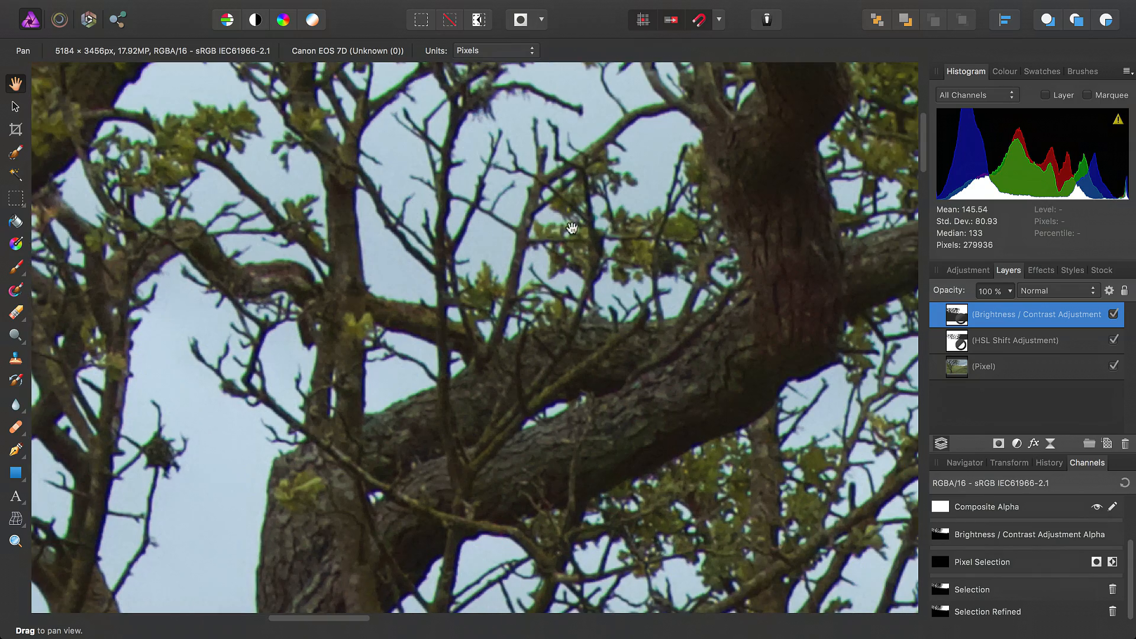
{"action": "left_click_drag", "start_coordinate": [671, 367], "coordinate": [308, 225]}
{"action": "left_click_drag", "start_coordinate": [656, 403], "coordinate": [152, 187]}
{"action": "left_click_drag", "start_coordinate": [319, 408], "coordinate": [983, 421]}
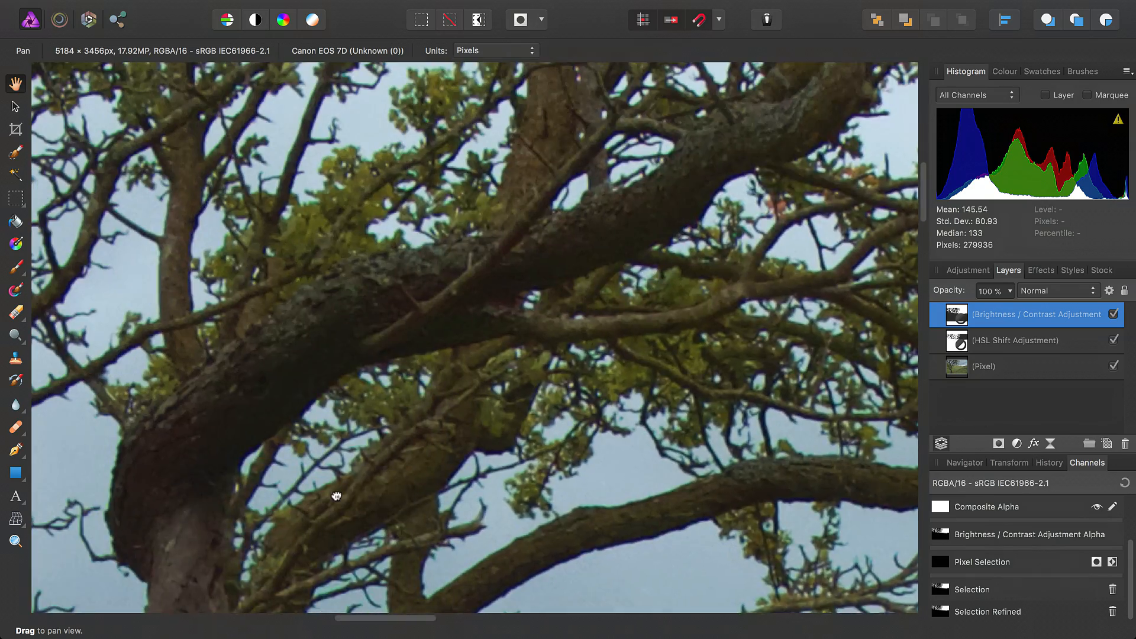
{"action": "left_click_drag", "start_coordinate": [311, 495], "coordinate": [656, 482]}
{"action": "left_click_drag", "start_coordinate": [518, 273], "coordinate": [900, 384]}
{"action": "left_click_drag", "start_coordinate": [622, 388], "coordinate": [782, 368]}
{"action": "left_click_drag", "start_coordinate": [493, 409], "coordinate": [599, 413]}
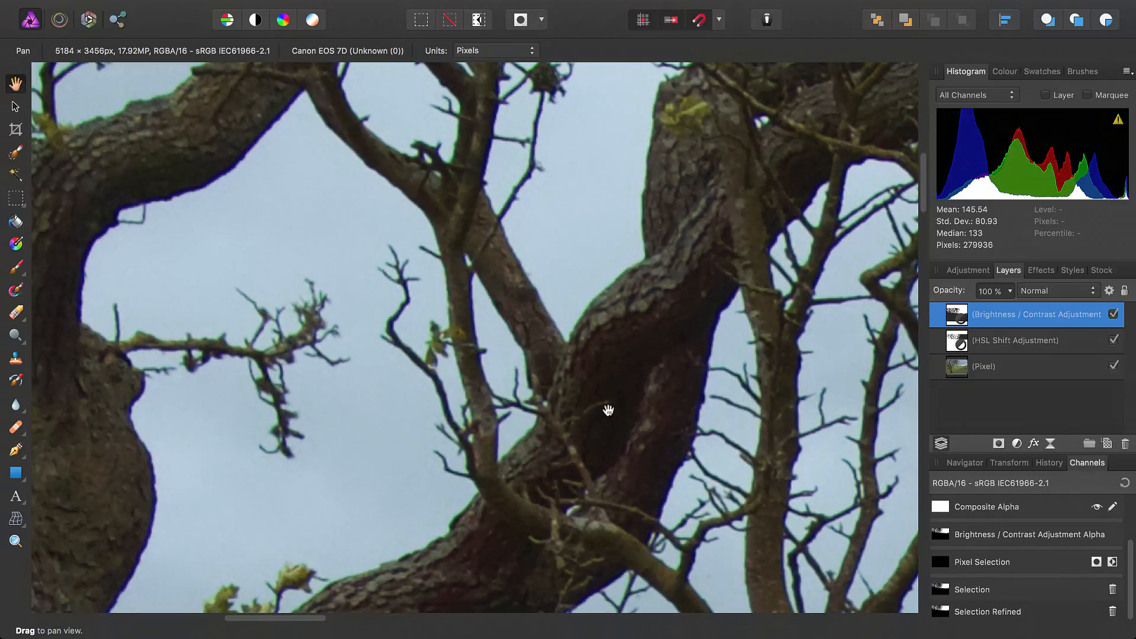
{"action": "key", "text": "super+0"}
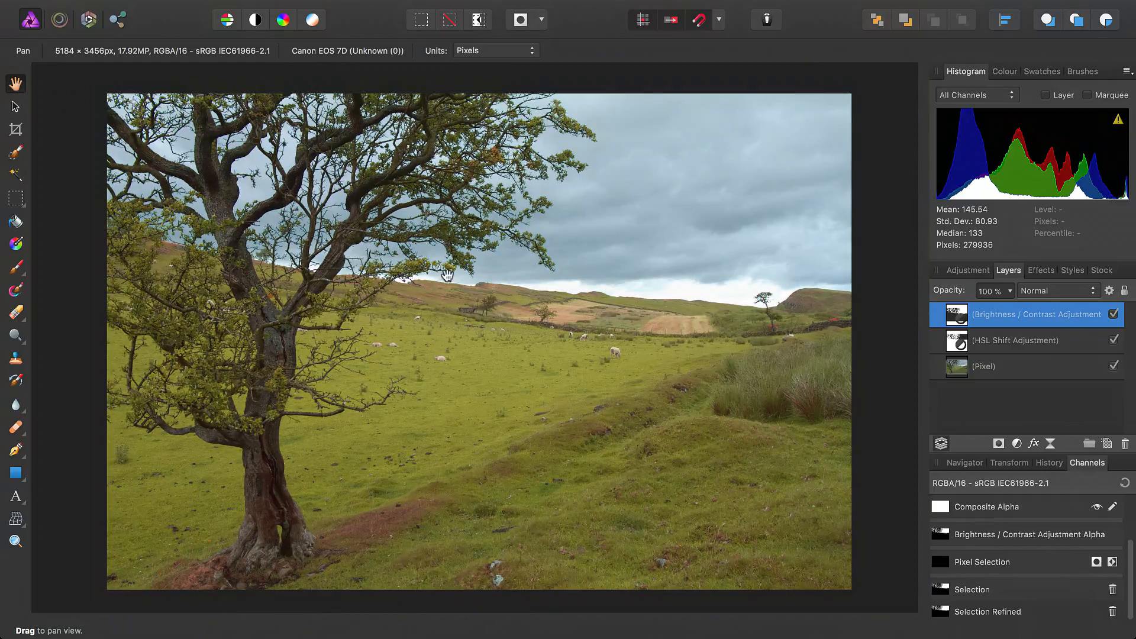